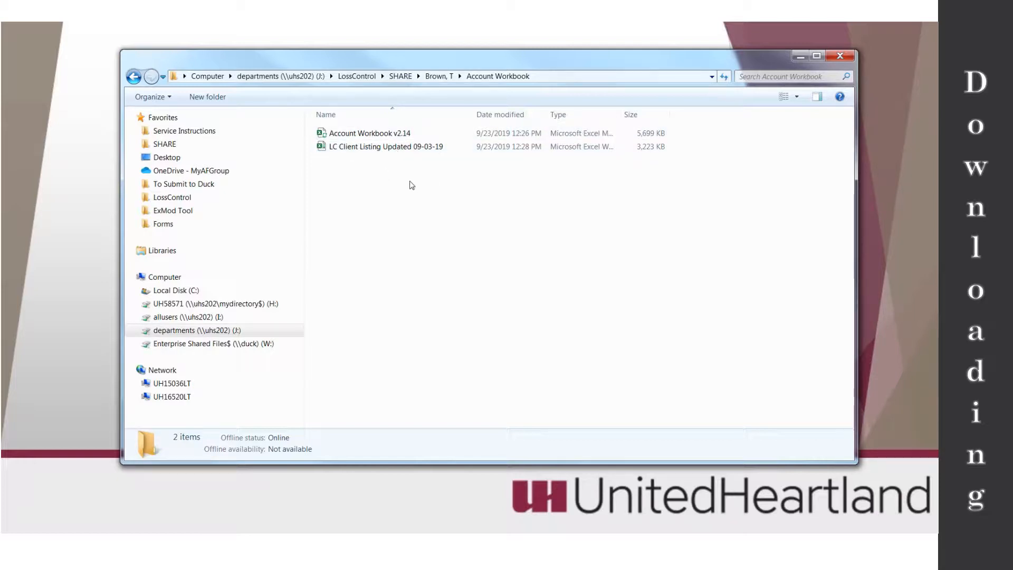
- Copy the files Account Workbook v2.14 and LC Client Listing Updated 09-03-19 from the shared Account Workbook folder
click(343, 136)
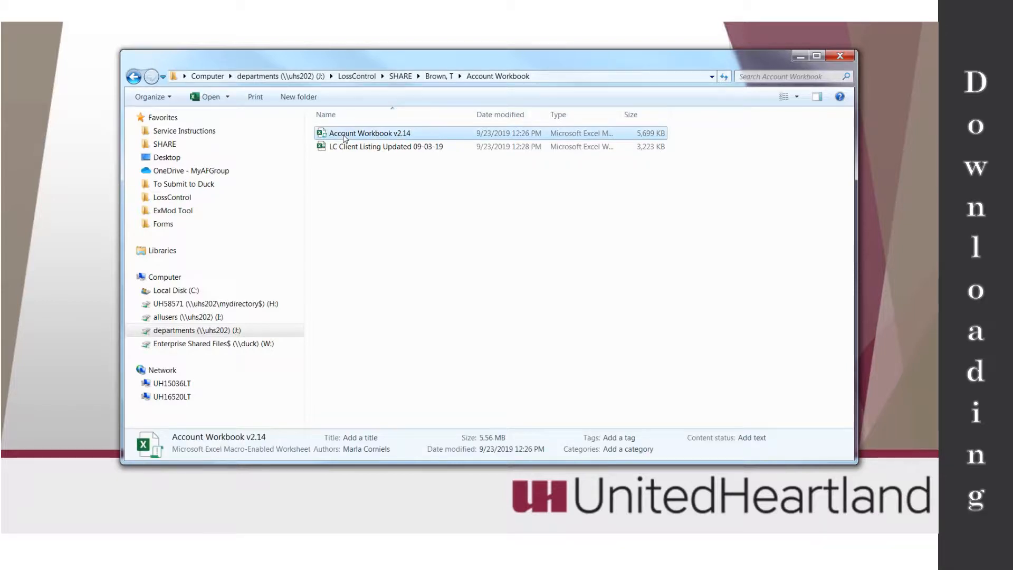
right_click(344, 136)
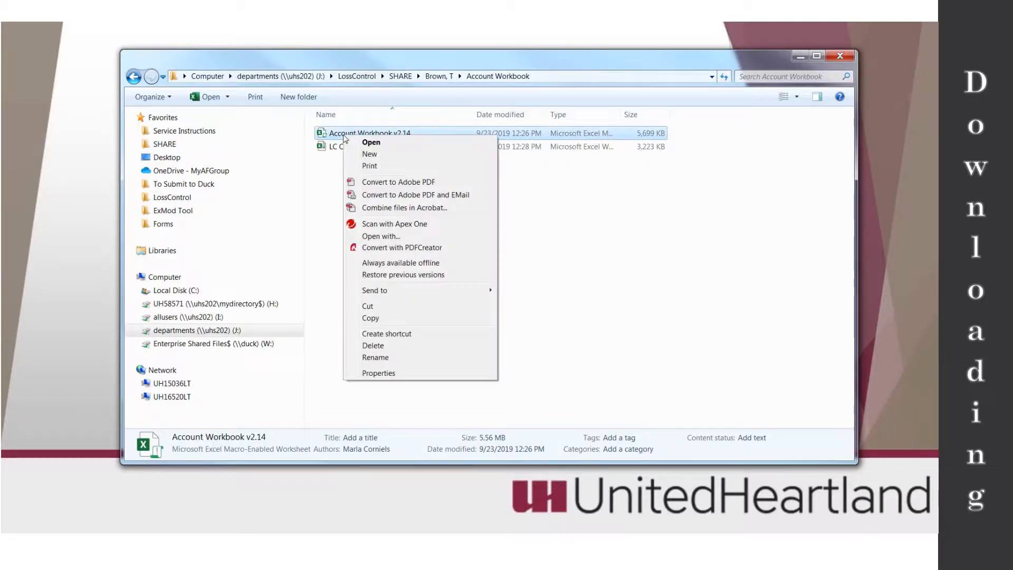
click(385, 319)
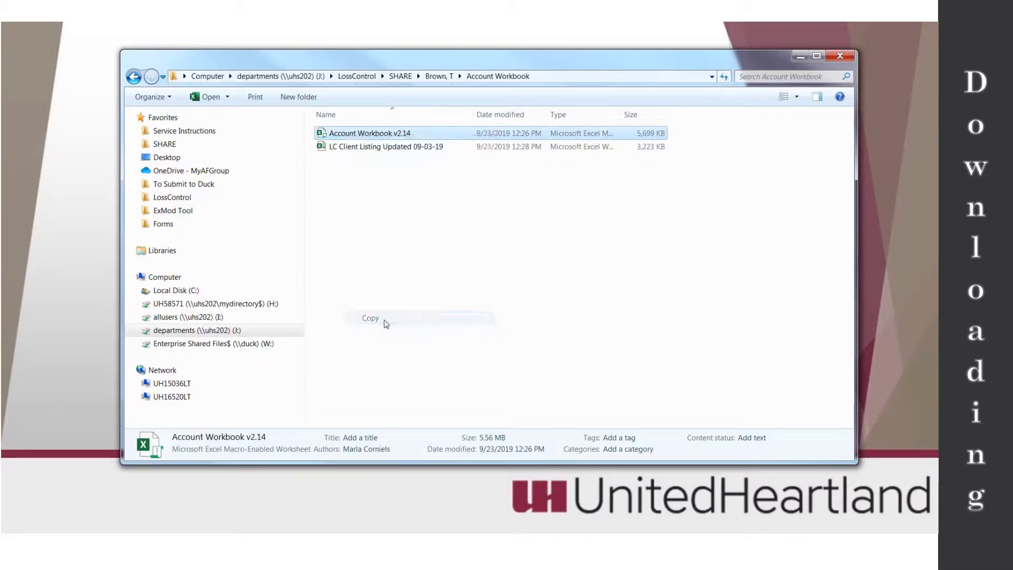
click(389, 191)
drag(399, 196, 325, 127)
right_click(353, 136)
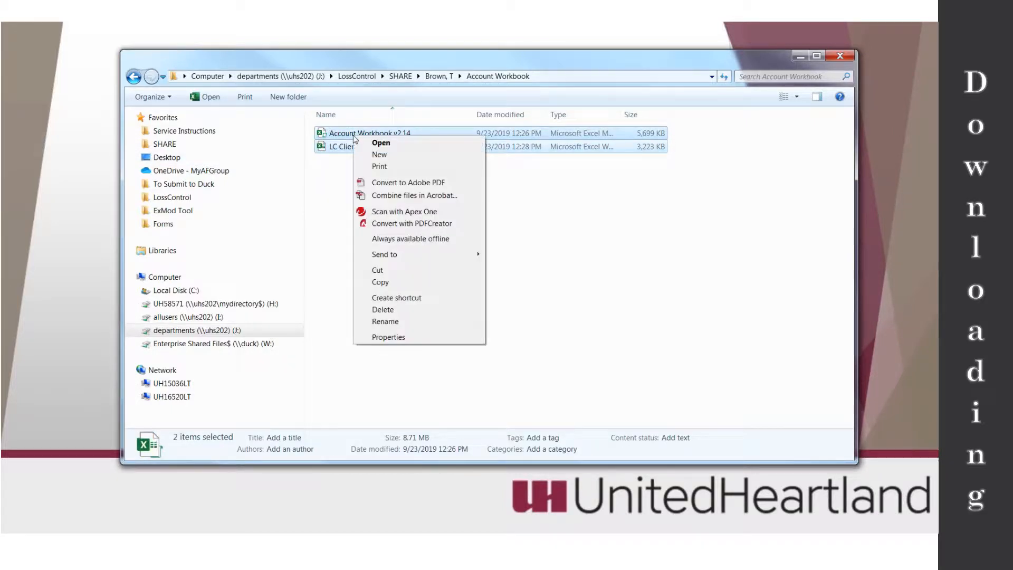
click(393, 281)
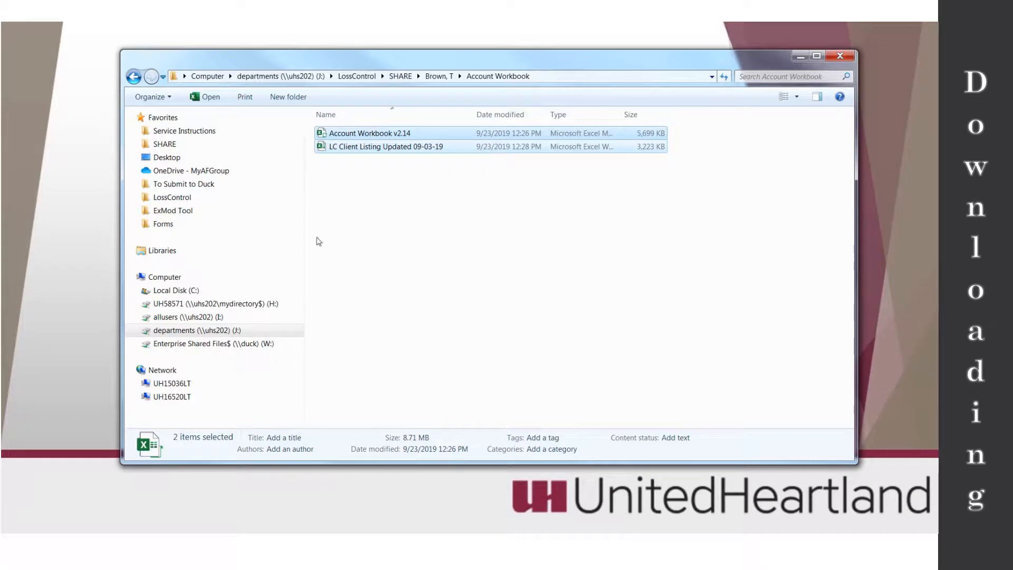
- Open the Desktop folder and look at the paste options for the copied files
click(176, 158)
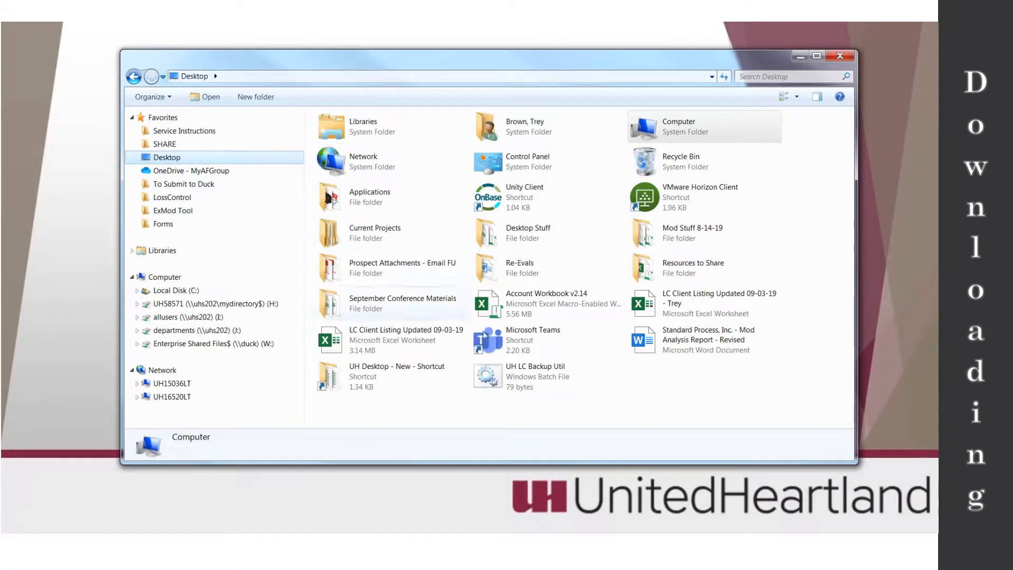
right_click(664, 393)
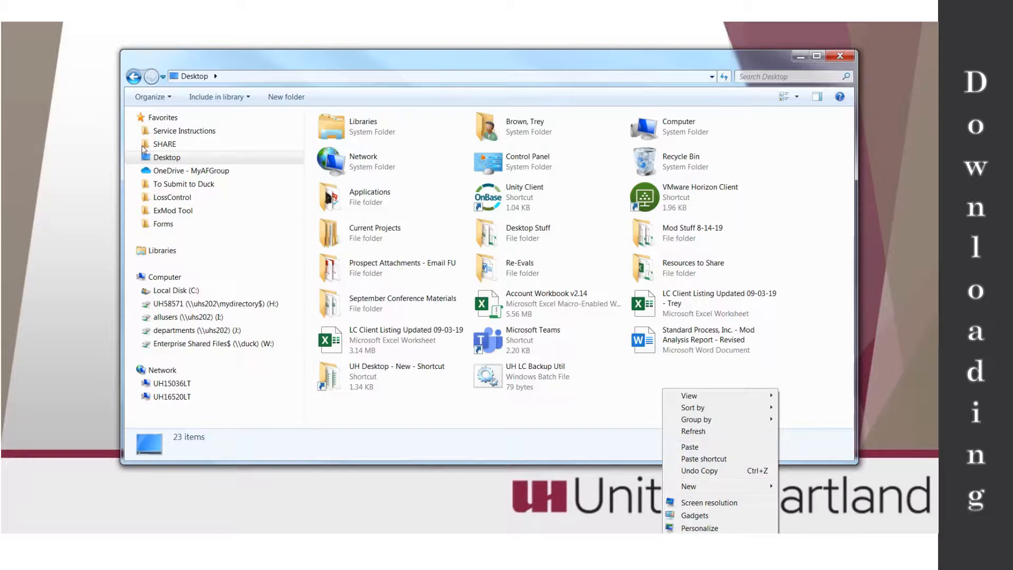
click(186, 174)
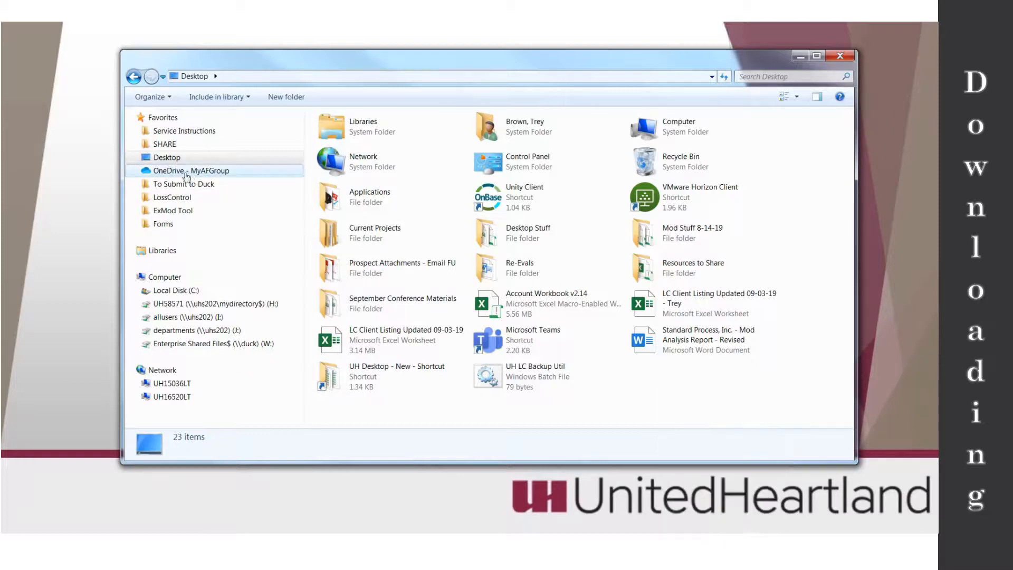
click(160, 157)
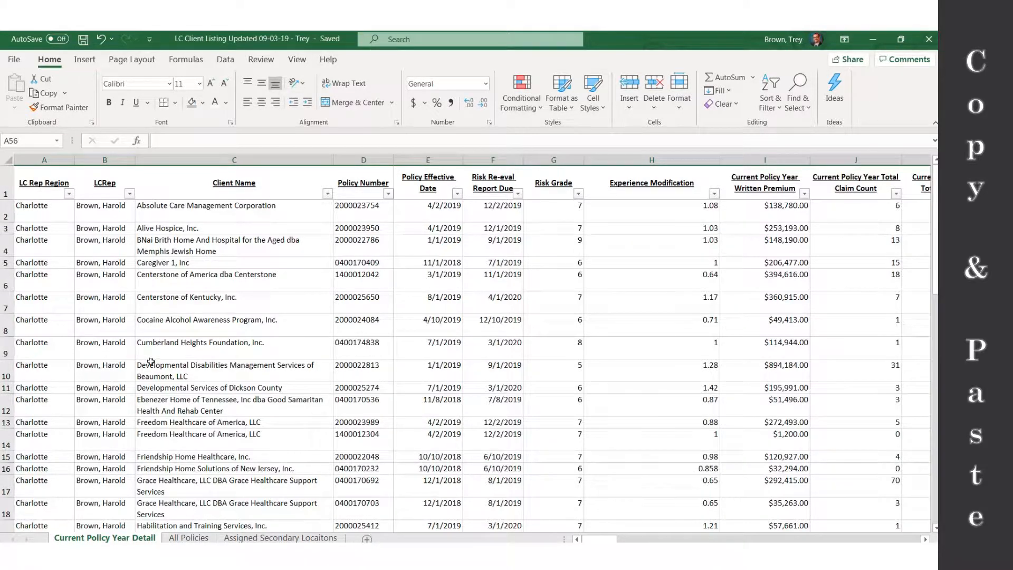
- Examine the client rows on the Current Policy Year Detail sheet and the policy rows on the All Policies sheet
scroll(152, 335, down, 20)
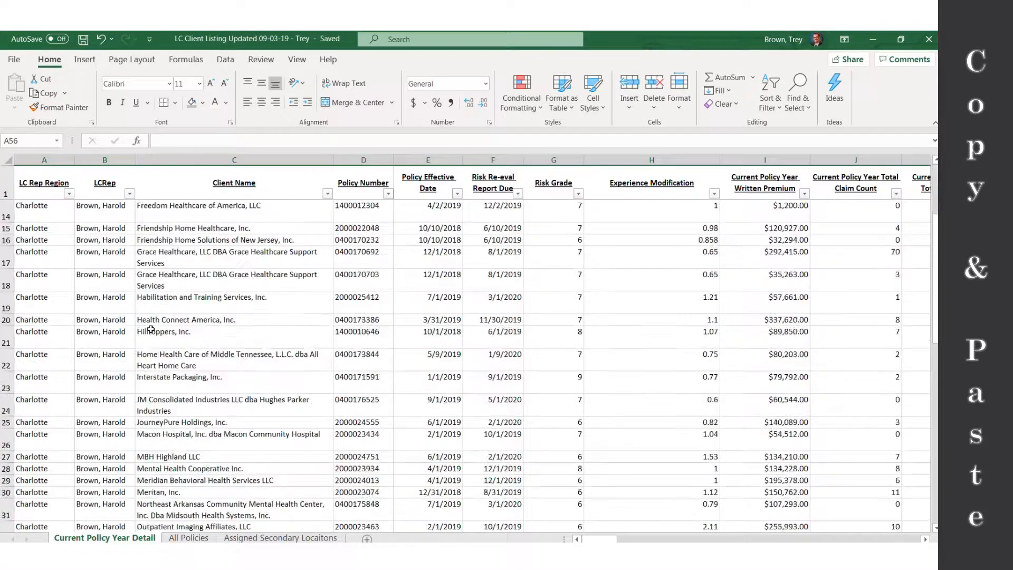
scroll(152, 336, up, 10)
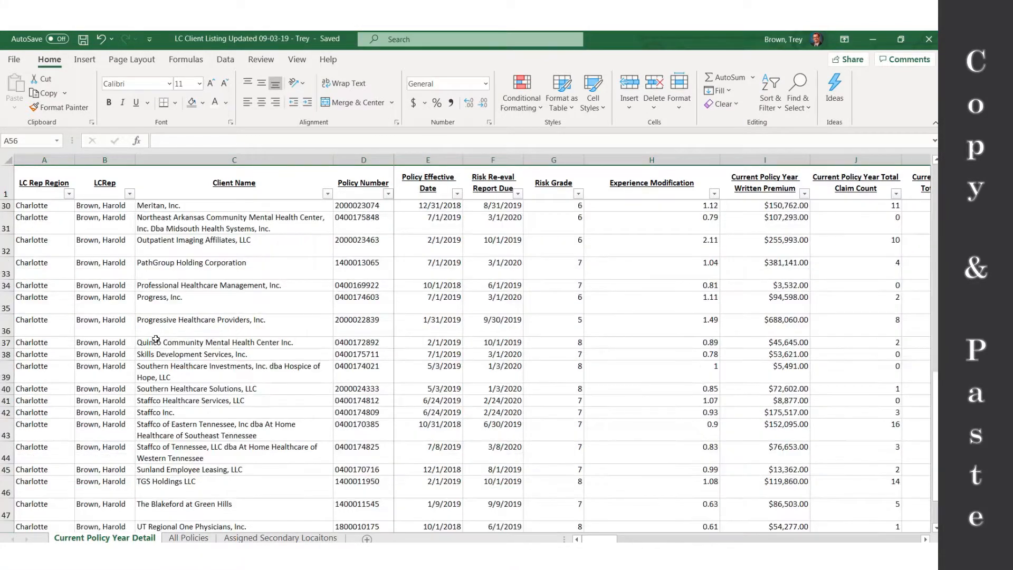
scroll(152, 358, down, 5)
click(157, 398)
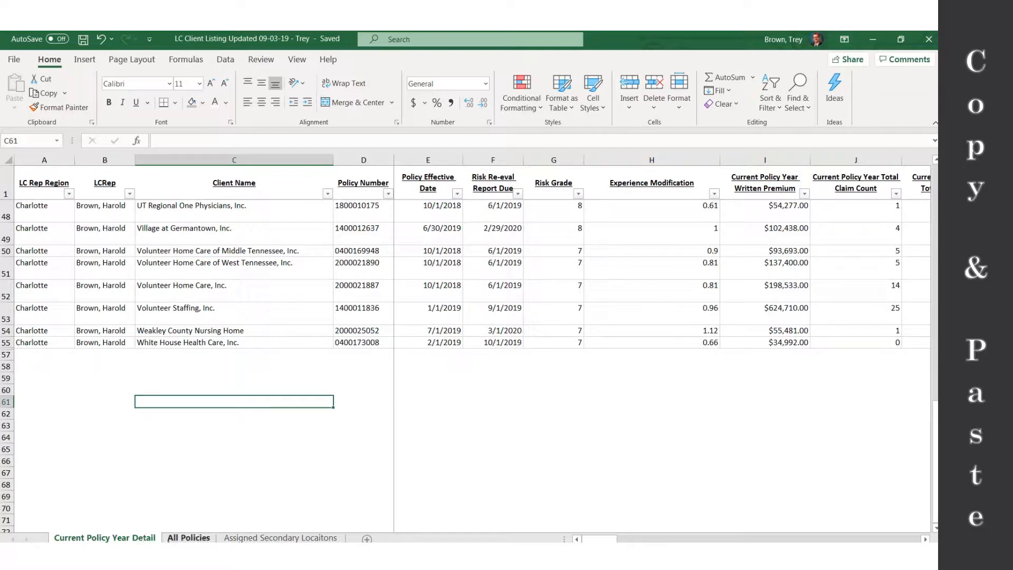
click(189, 537)
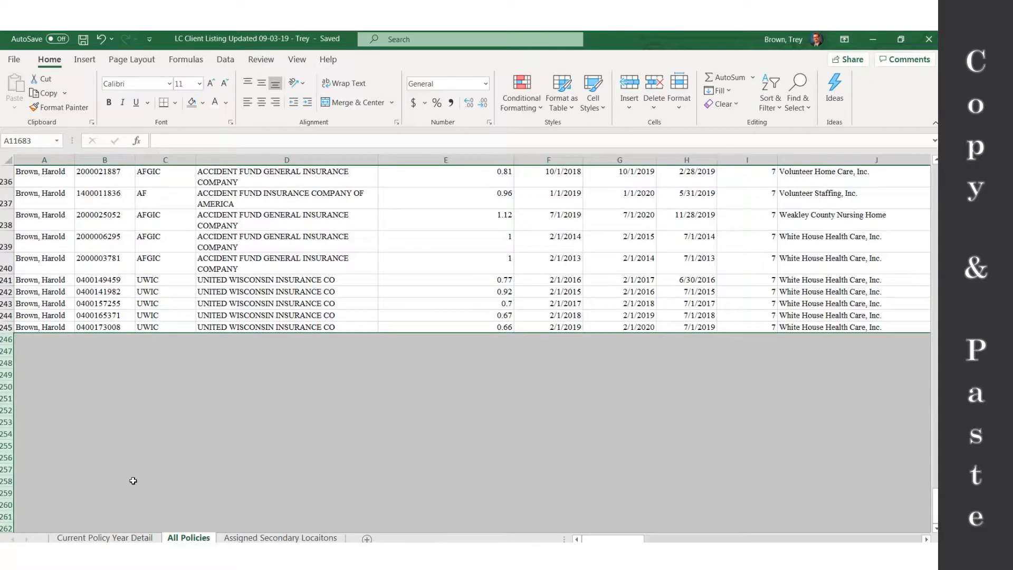
click(79, 400)
scroll(82, 402, up, 14)
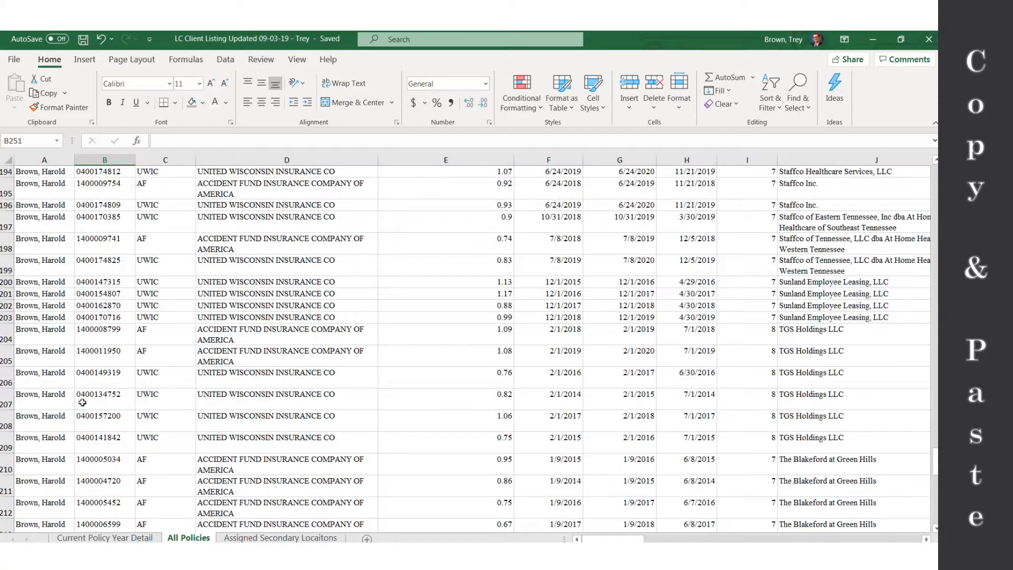
scroll(82, 402, up, 20)
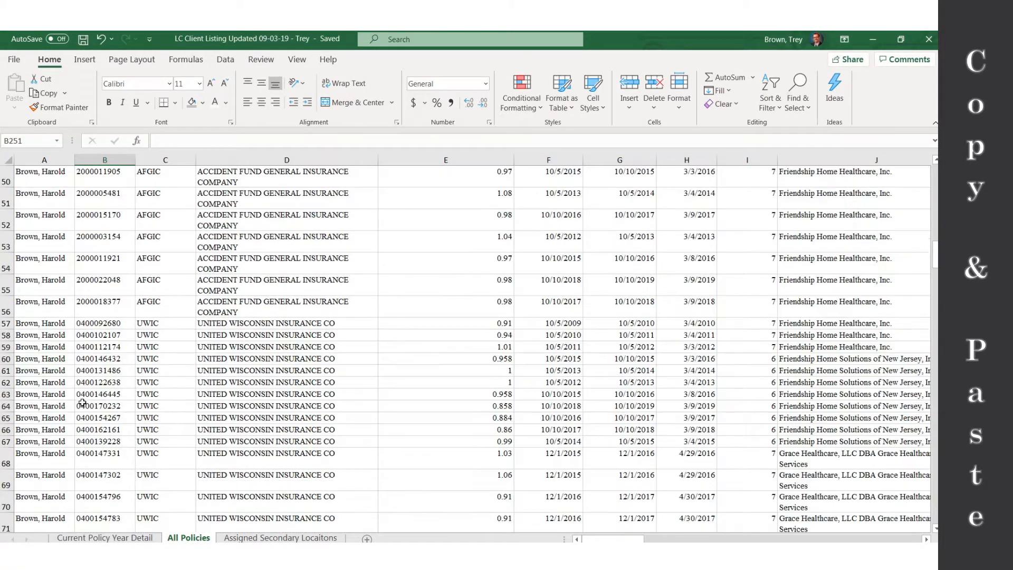
scroll(82, 402, up, 16)
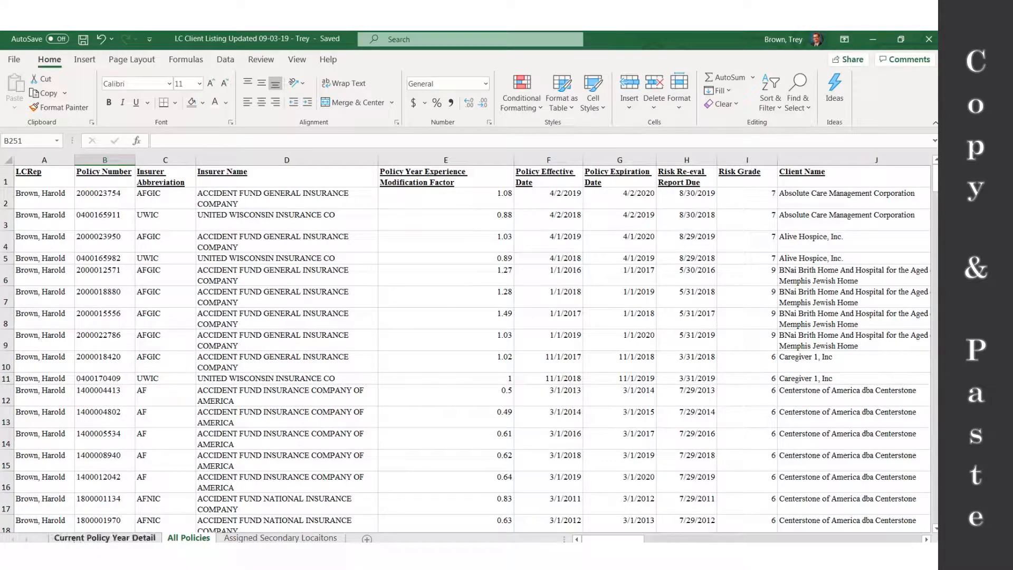
- Copy the entire Current Policy Year Detail sheet of the client listing workbook
click(74, 538)
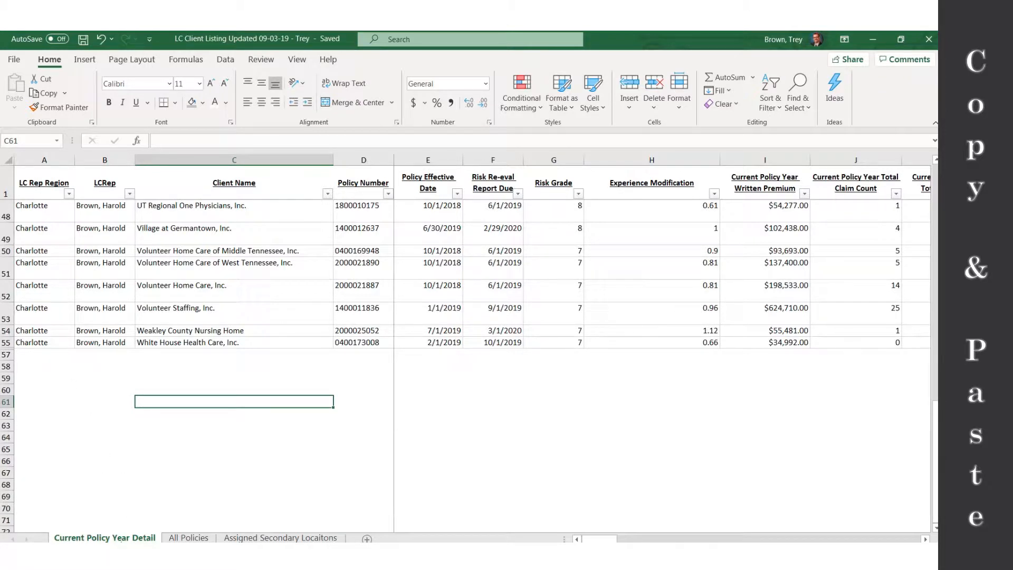
click(9, 160)
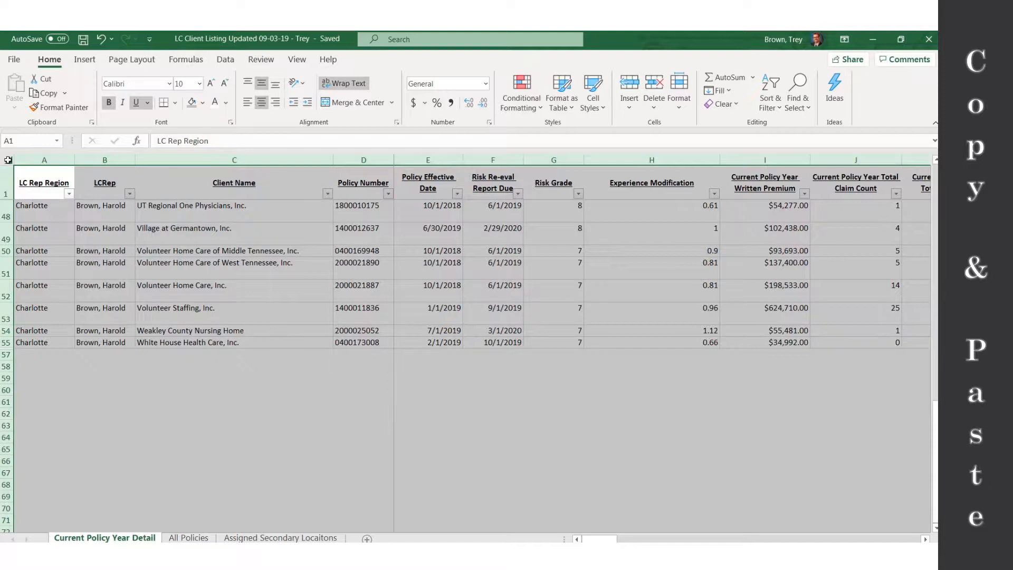
right_click(100, 253)
click(140, 285)
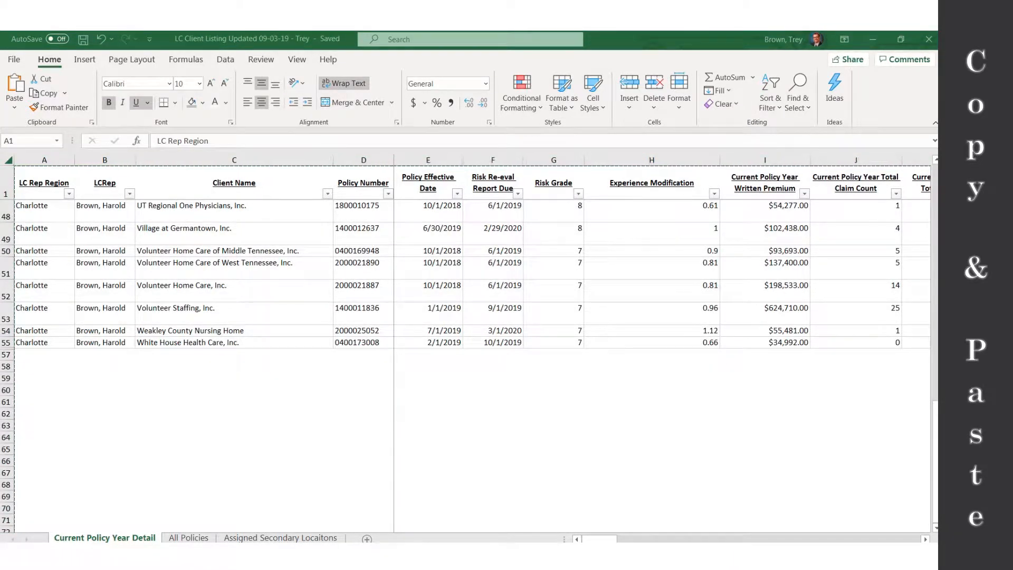
key(ctrl+a)
- Switch to the Account Workbook v2.14 workbook and open its UH - Client Listing sheet
key(alt+Tab)
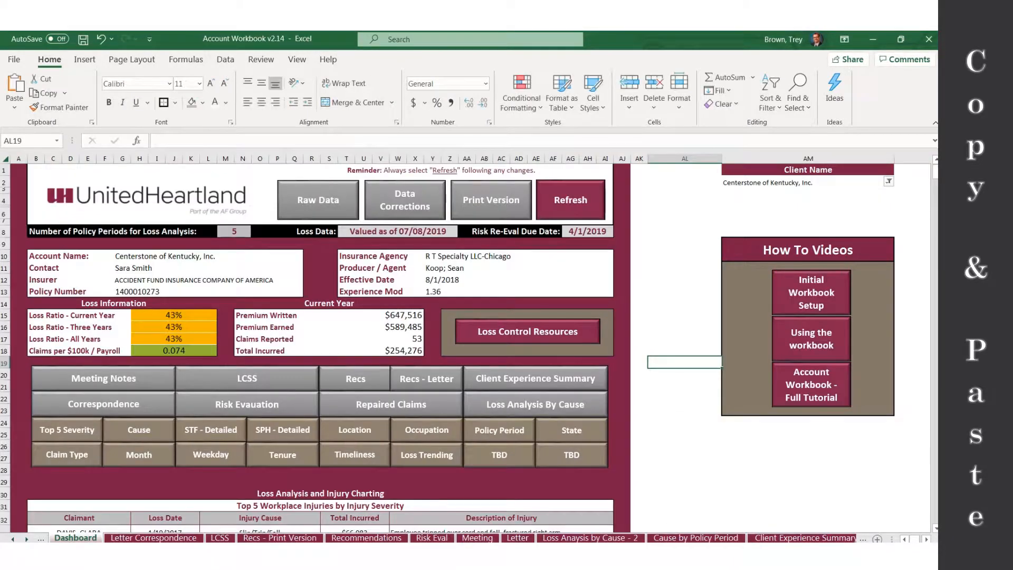
click(13, 538)
click(13, 538)
click(13, 539)
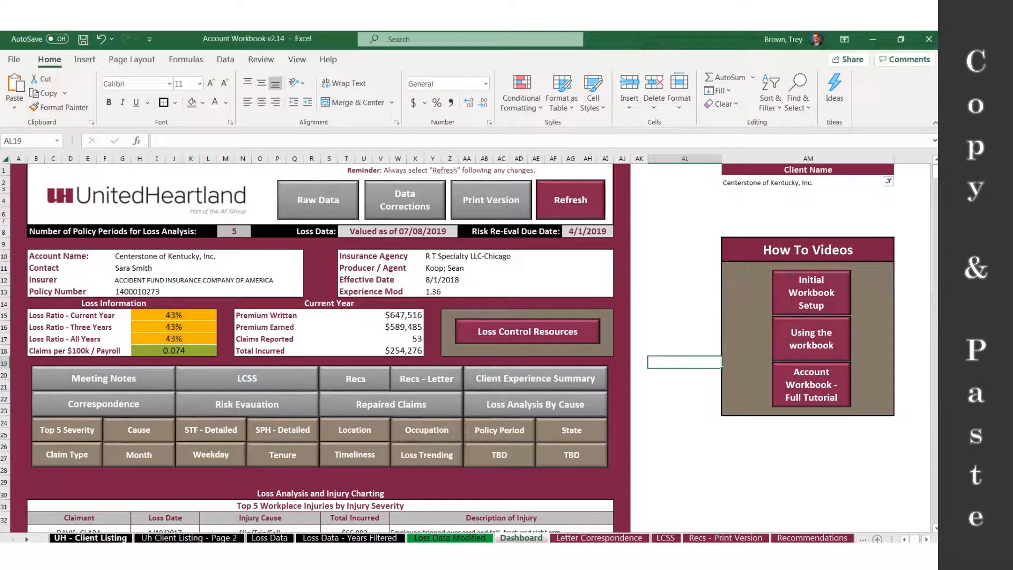
click(88, 537)
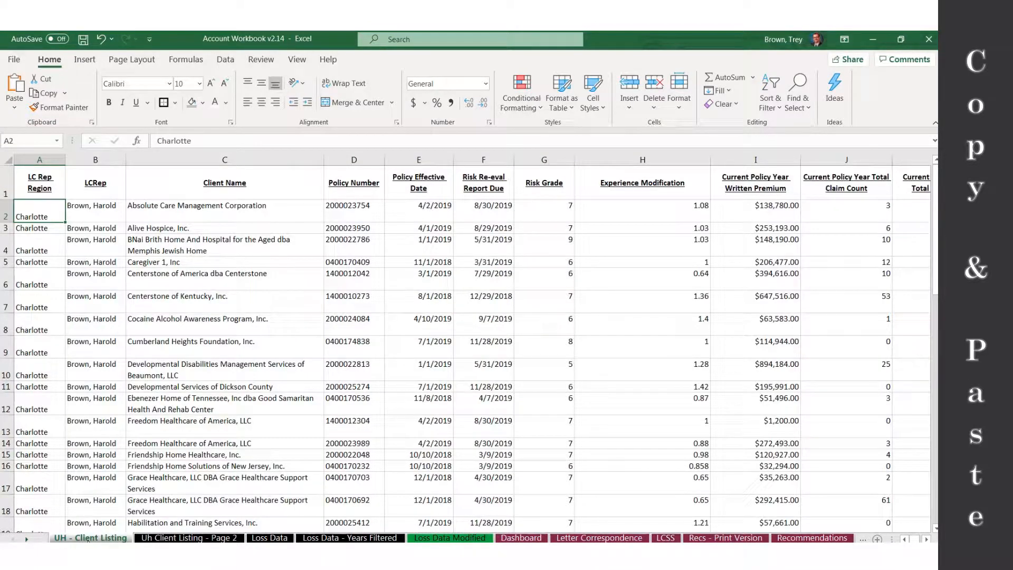
- Replace the entire contents of the UH - Client Listing sheet with the copied data, using the regular paste option
click(9, 159)
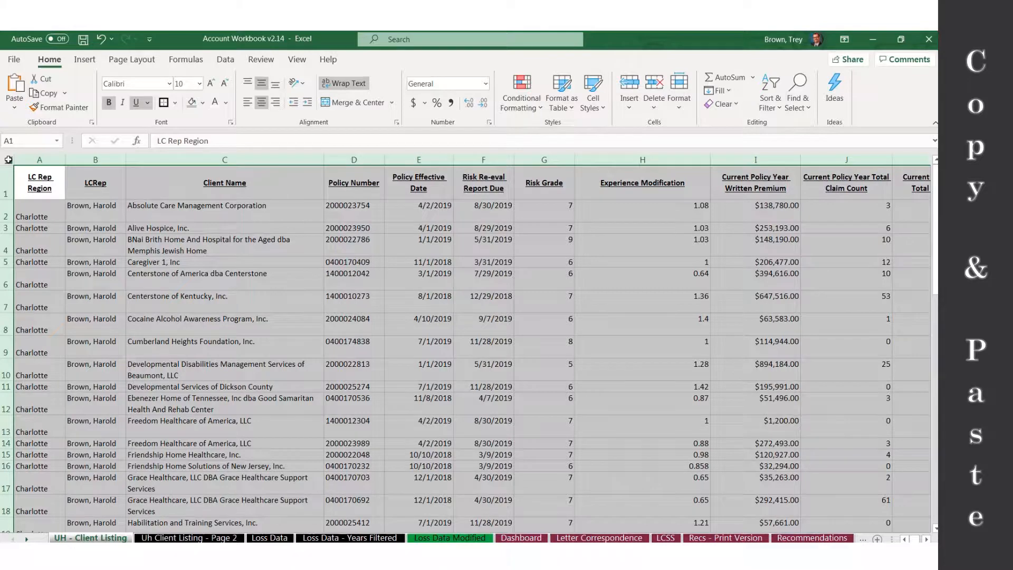
right_click(8, 159)
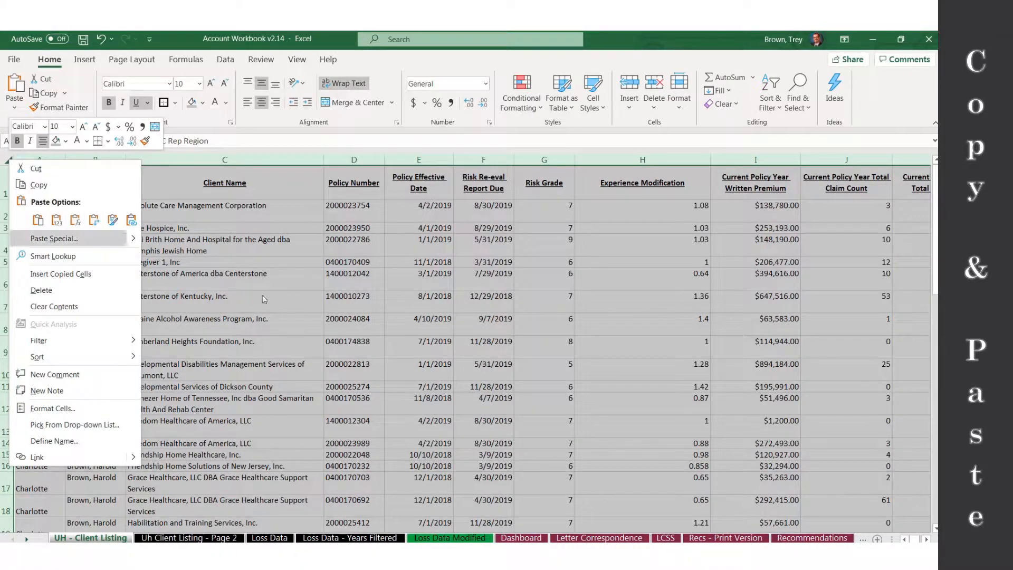
key(Escape)
right_click(179, 264)
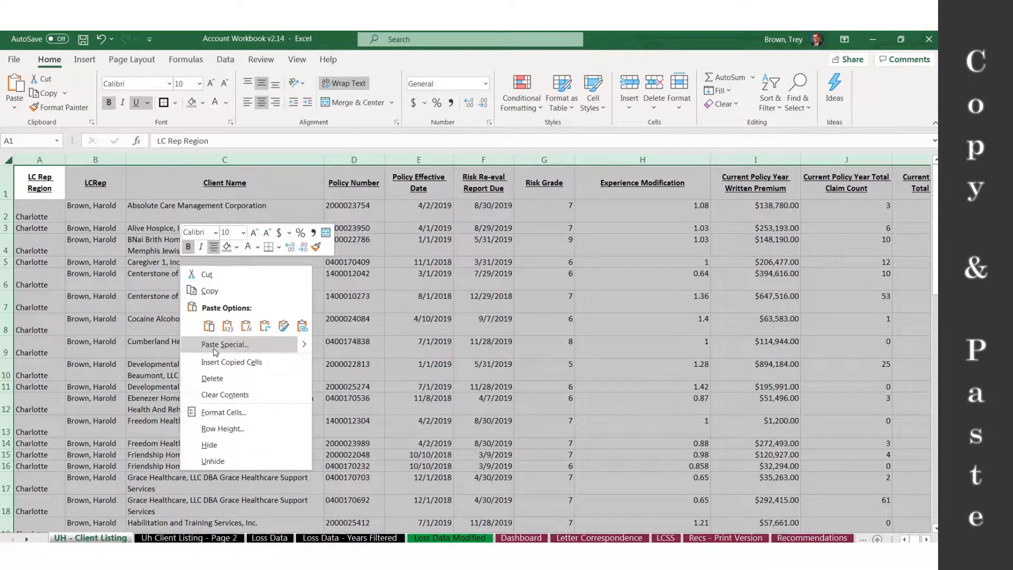
click(209, 326)
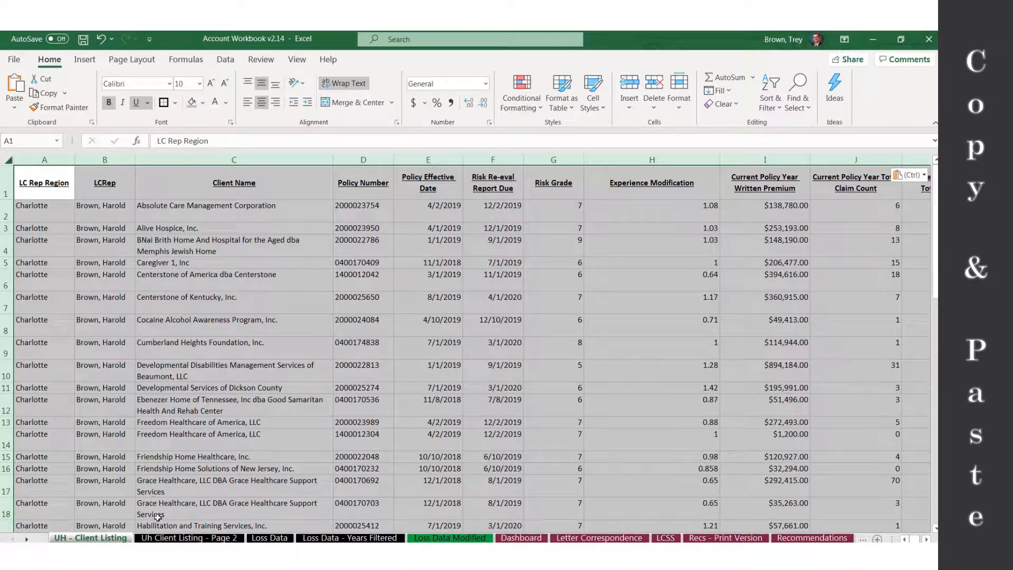
- Open the Uh Client Listing - Page 2 sheet, and return to the All Policies sheet of the client listing workbook
click(165, 538)
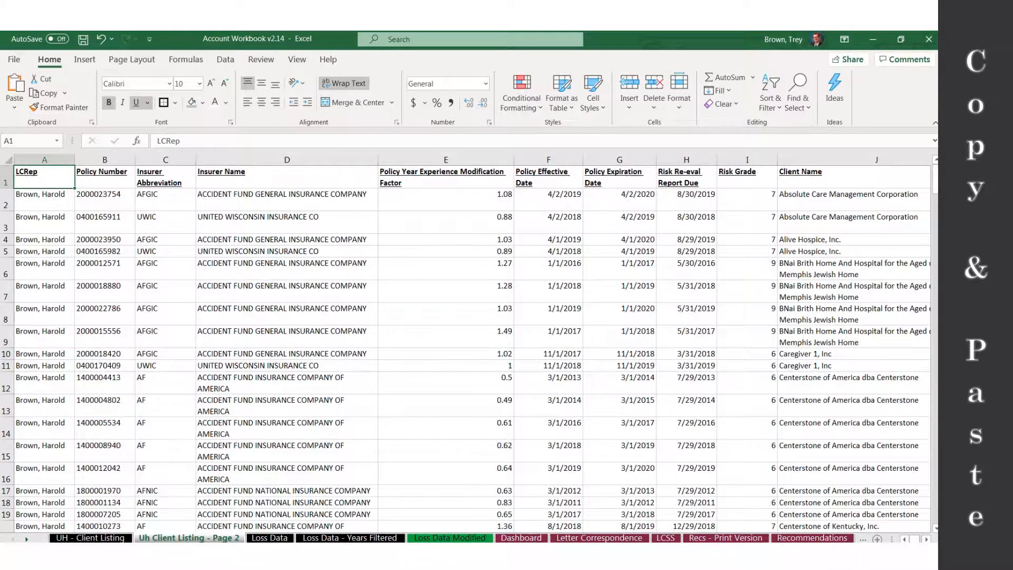
key(alt+Tab)
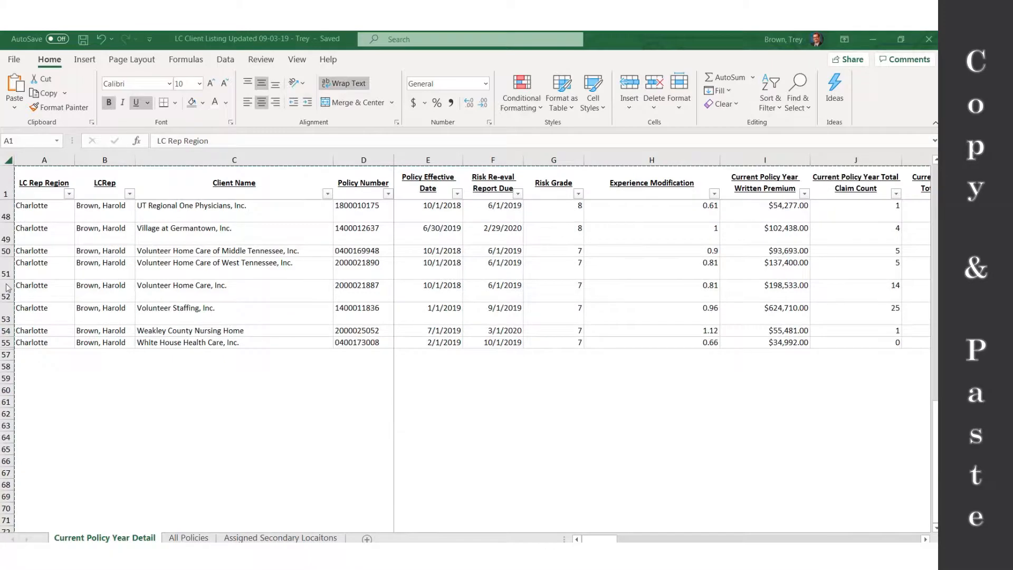
key(ctrl+a)
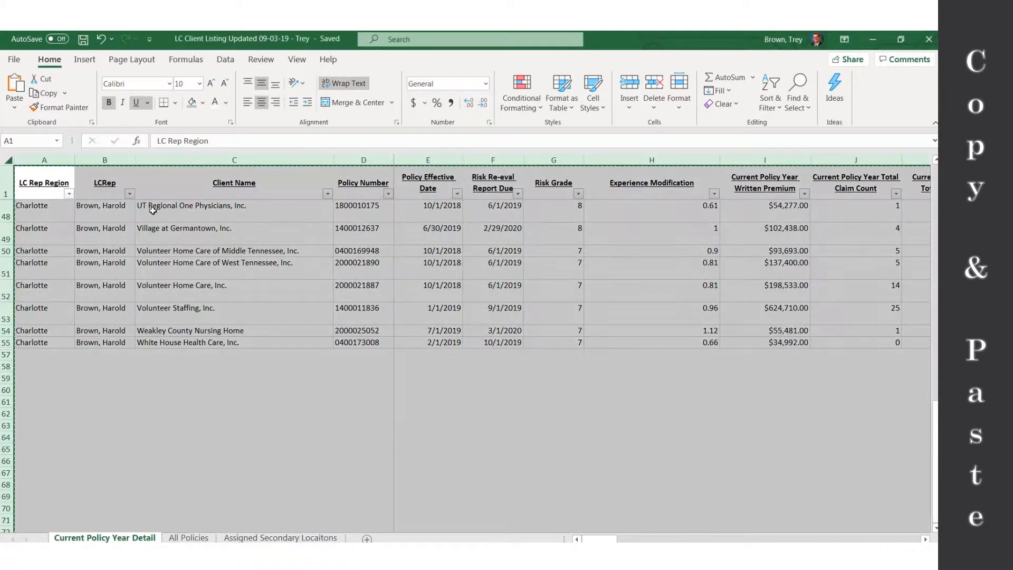
click(188, 537)
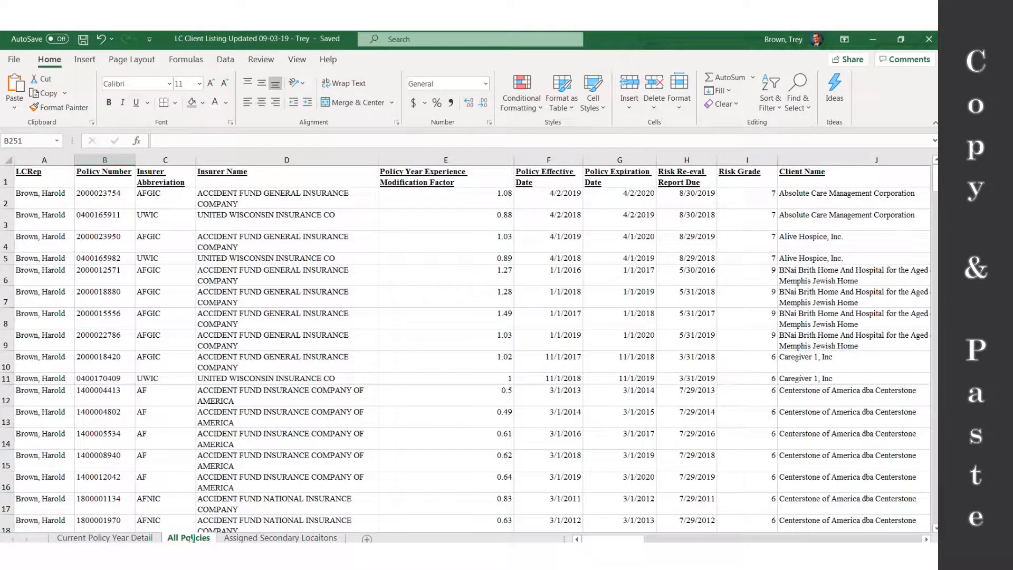
- Review the policy rows on the All Policies sheet down to the end and back to the header row
scroll(131, 339, down, 20)
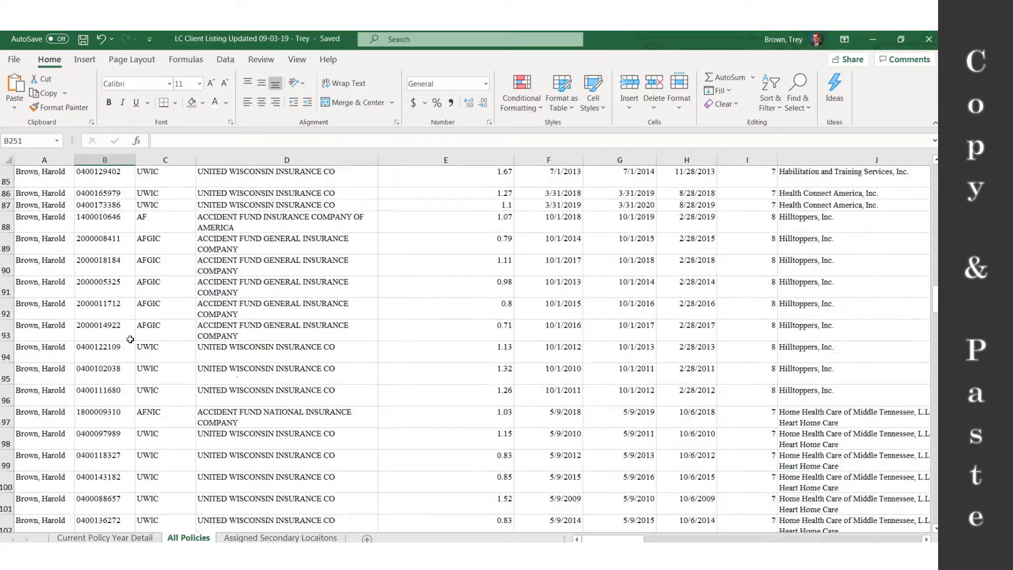
scroll(131, 339, down, 20)
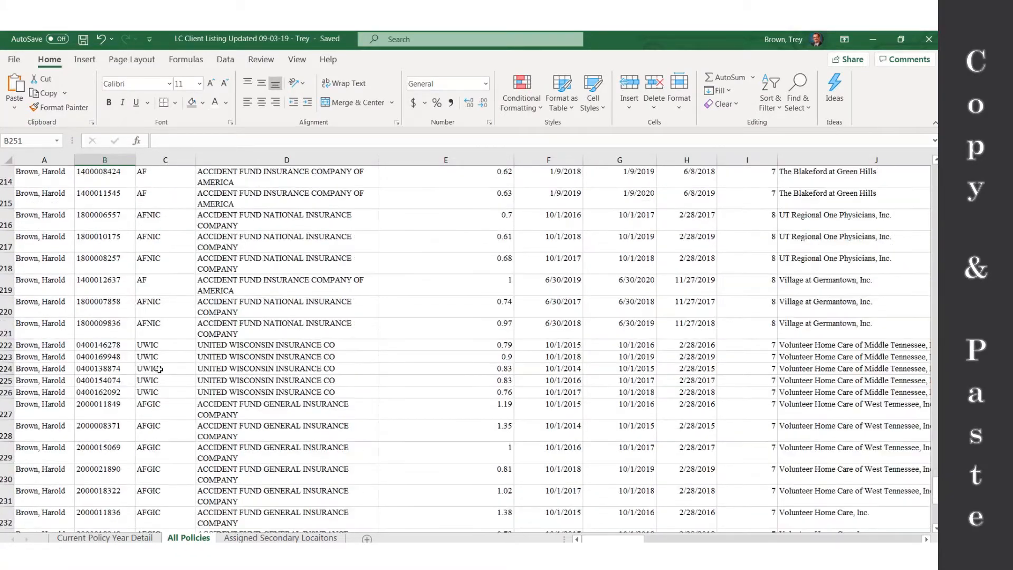
scroll(161, 372, down, 9)
scroll(164, 375, up, 20)
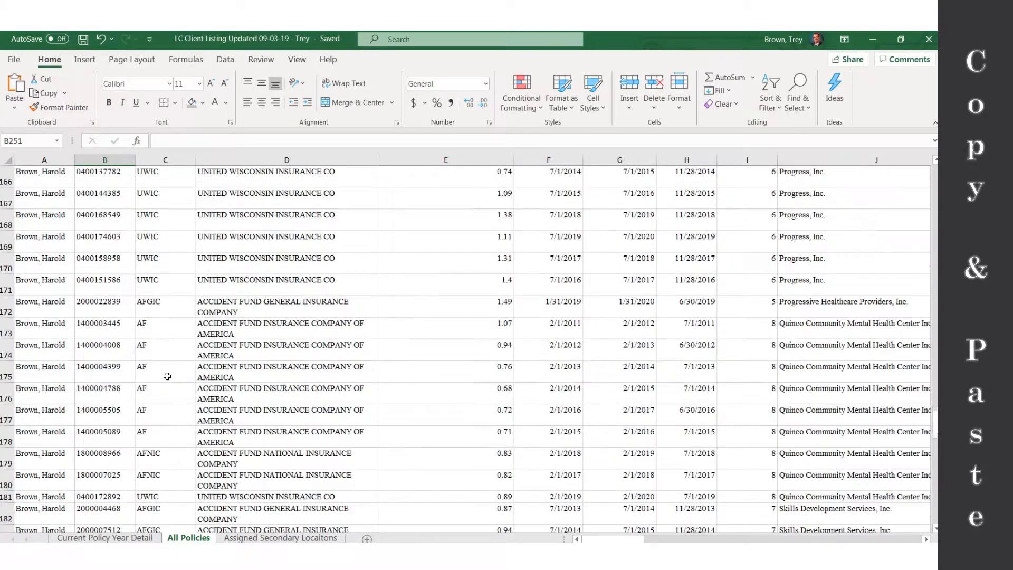
scroll(167, 376, up, 20)
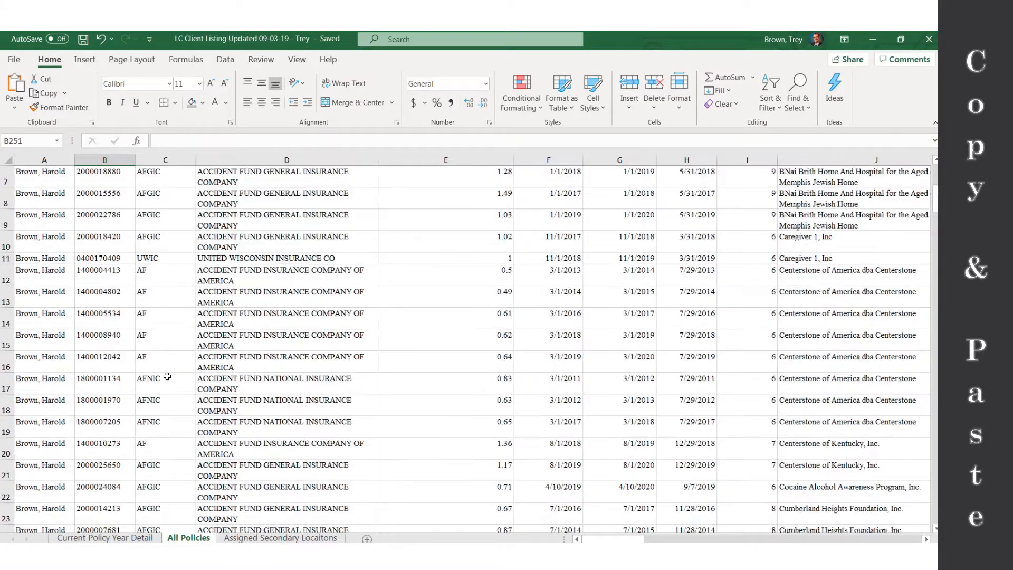
scroll(167, 376, up, 2)
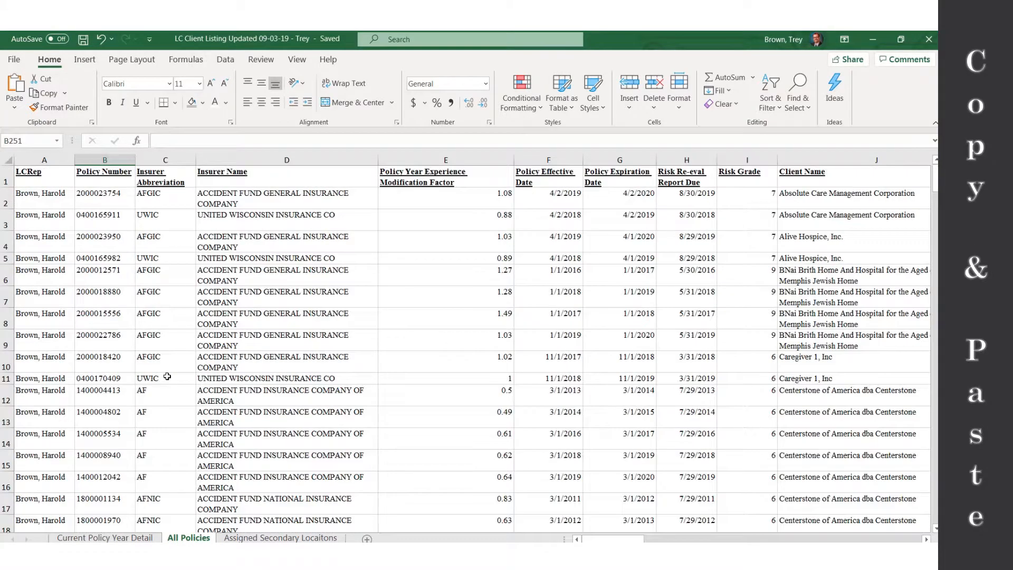
- Copy the entire All Policies sheet and switch to the Account Workbook v2.14 workbook
click(10, 159)
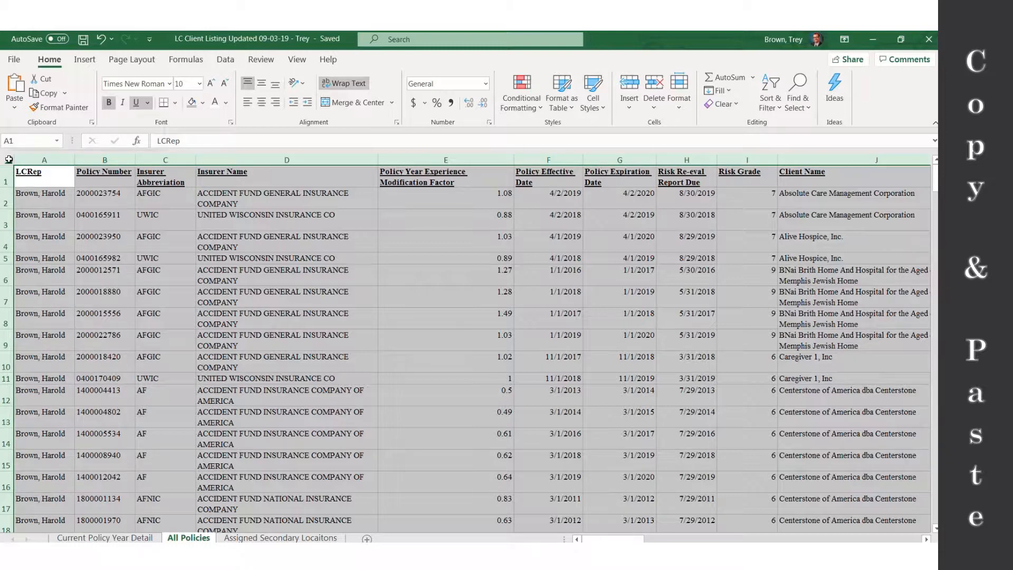
right_click(9, 160)
click(40, 185)
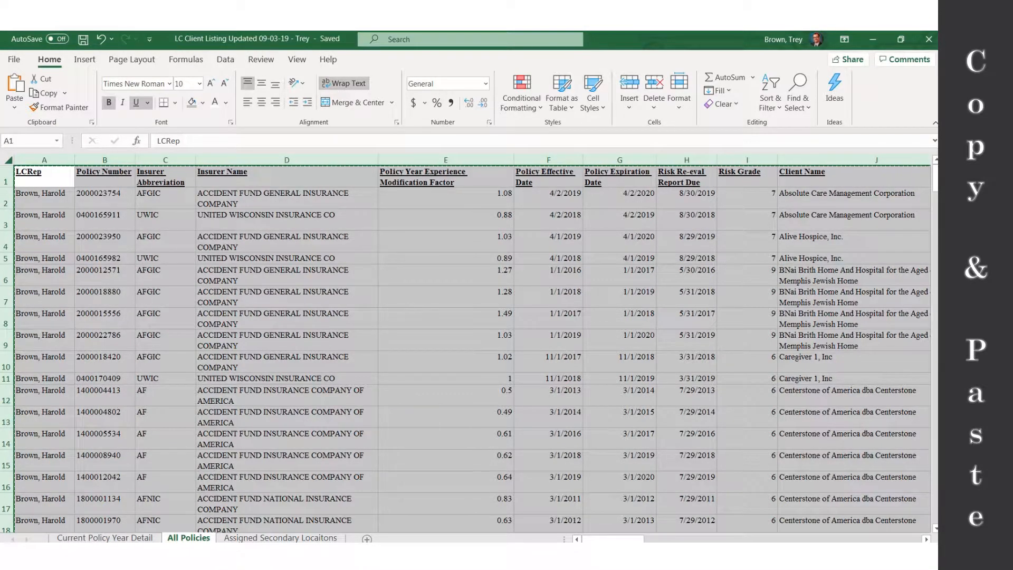
key(alt+Tab)
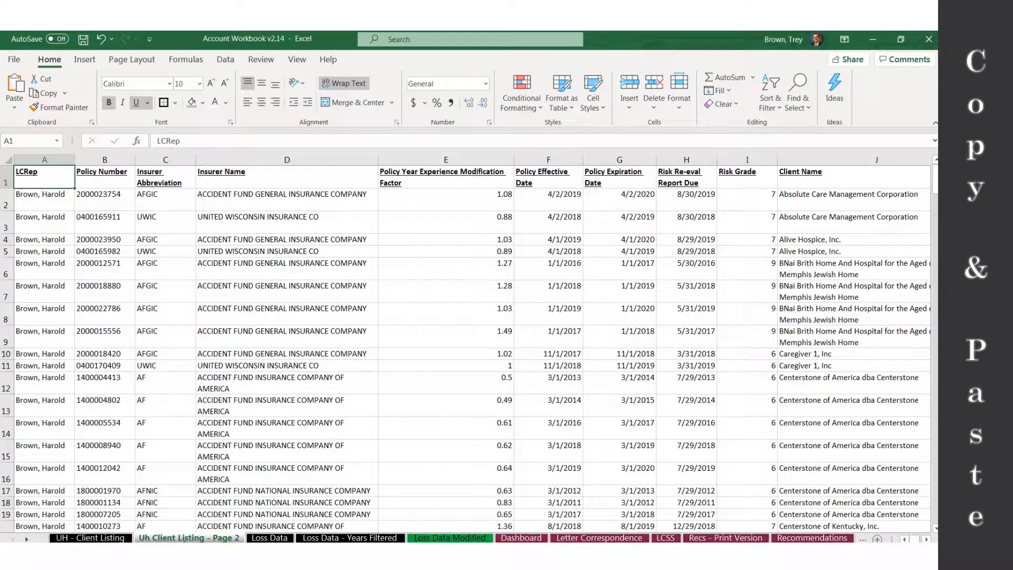
- Replace the entire contents of the Uh Client Listing - Page 2 sheet with the copied policy data, using the regular paste option
click(7, 160)
right_click(7, 160)
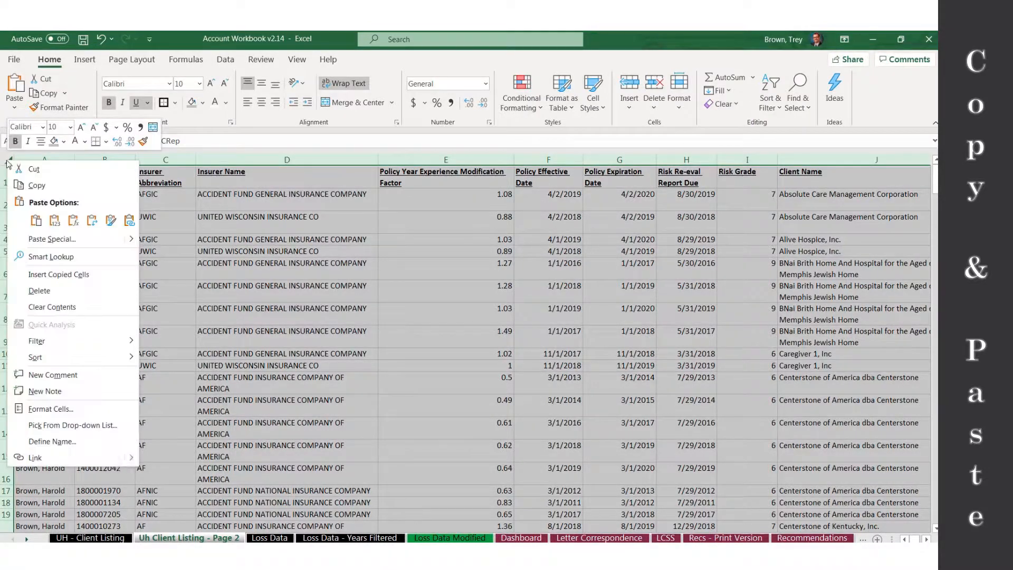
click(37, 222)
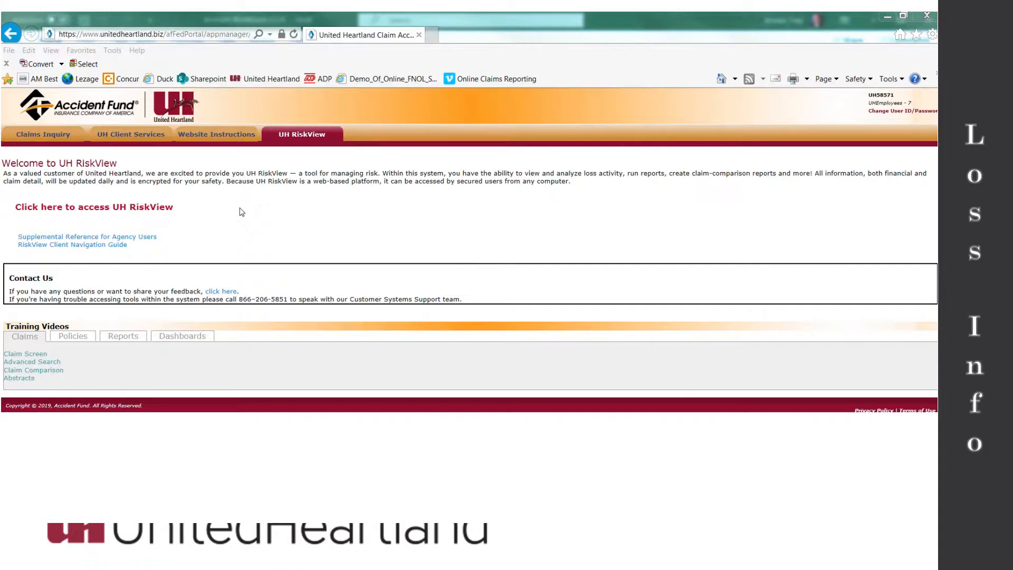
- Open the Absolute Care Management Corporation account in UH RiskView in the browser and list its favorite reports
click(140, 211)
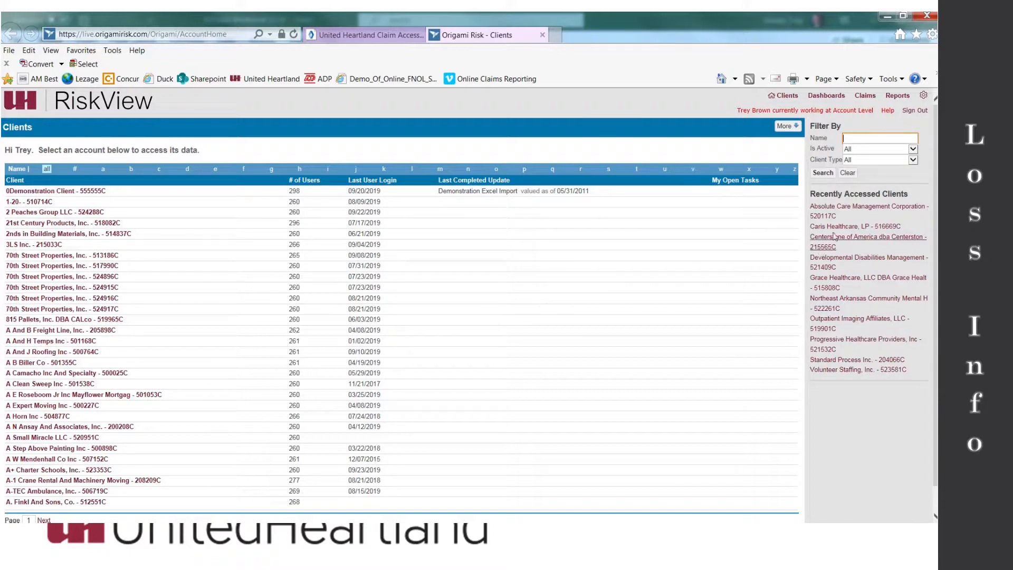
click(844, 209)
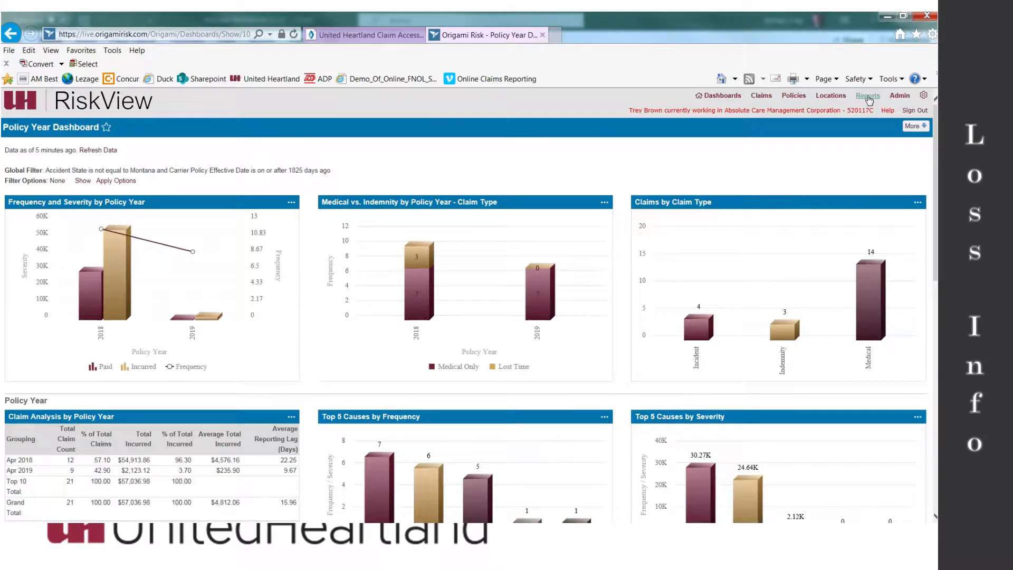
click(868, 97)
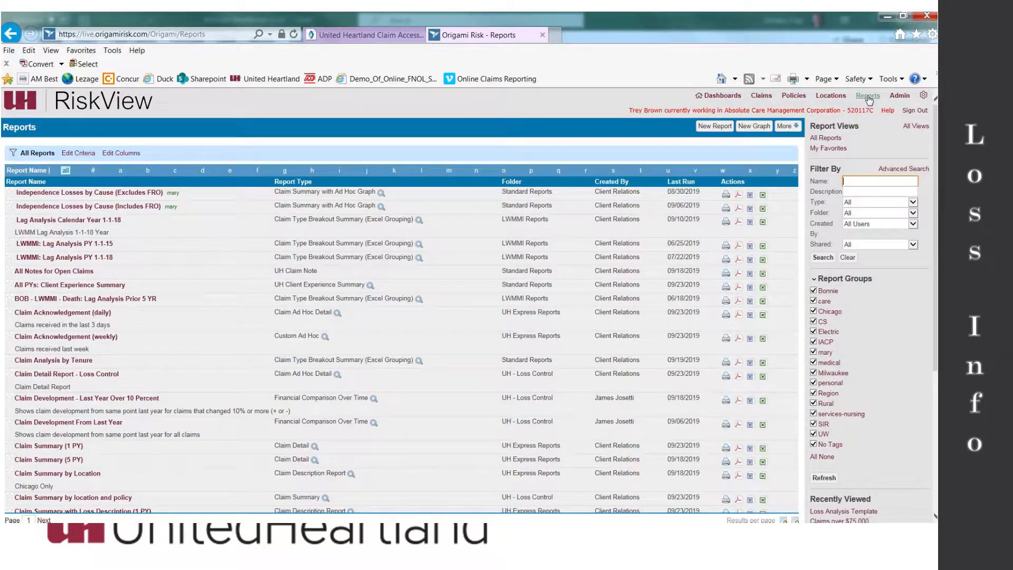
click(825, 150)
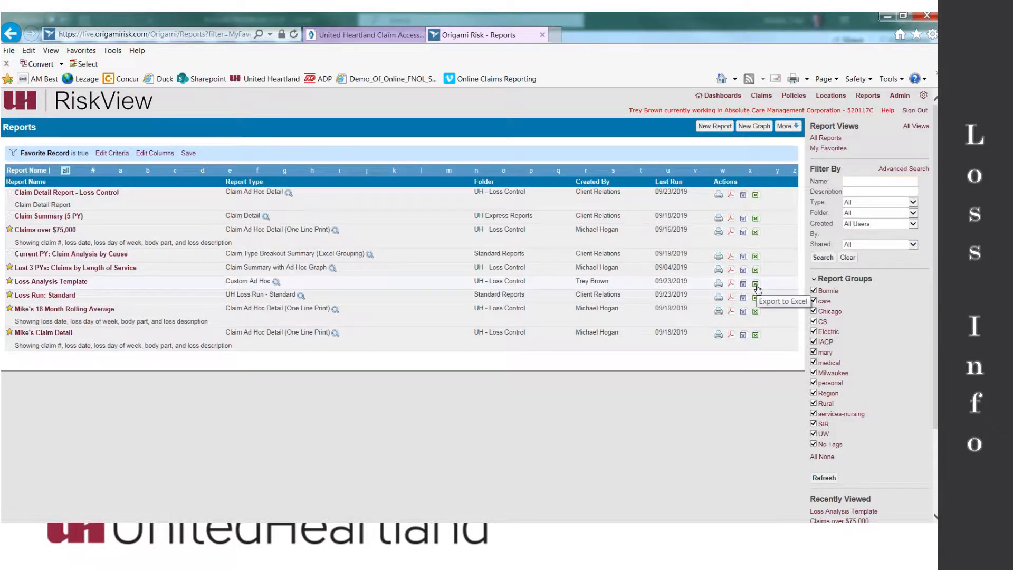
- Export the Loss Analysis Template report to Excel and open the exported workbook for editing
click(757, 286)
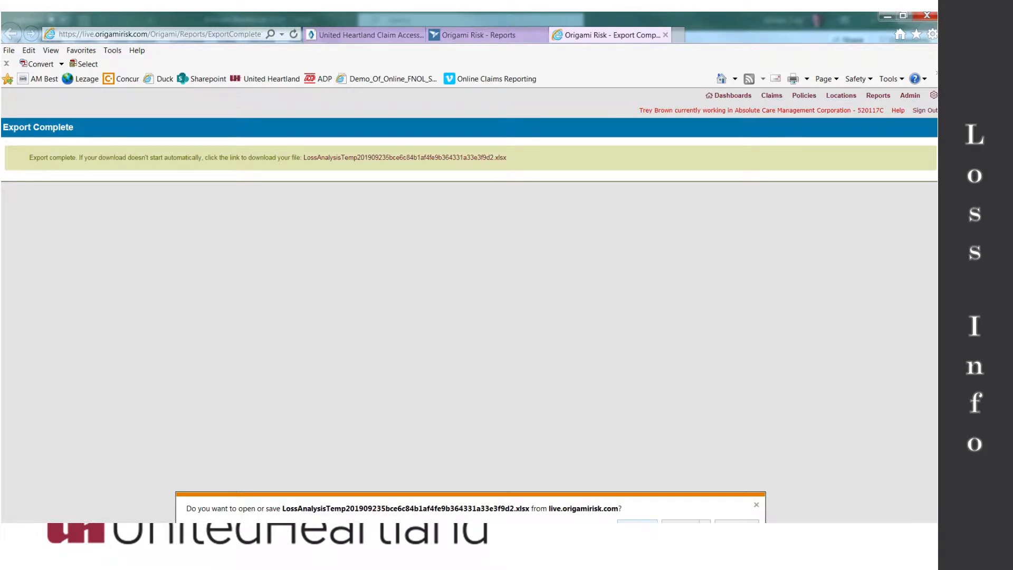
click(636, 521)
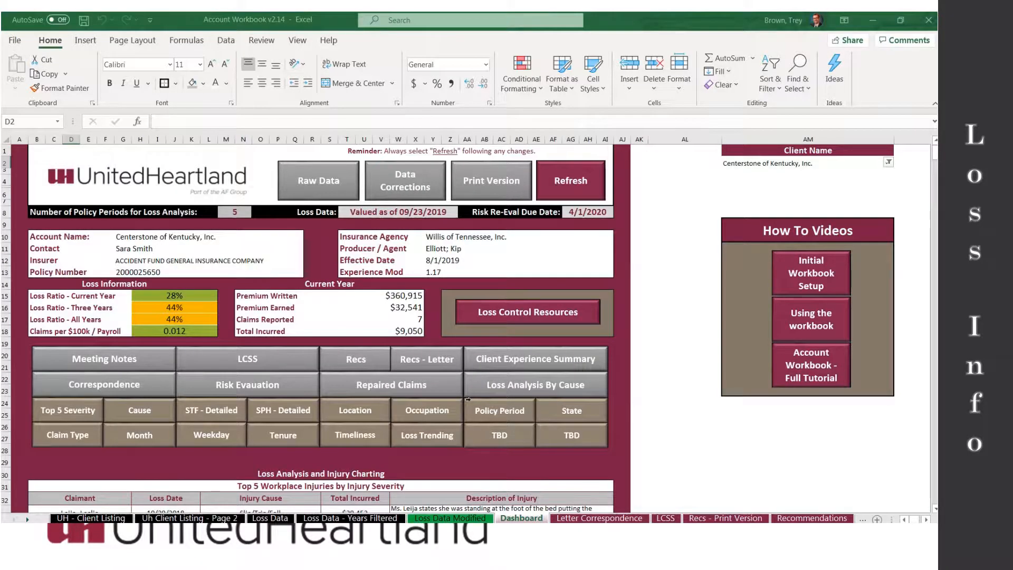
click(349, 184)
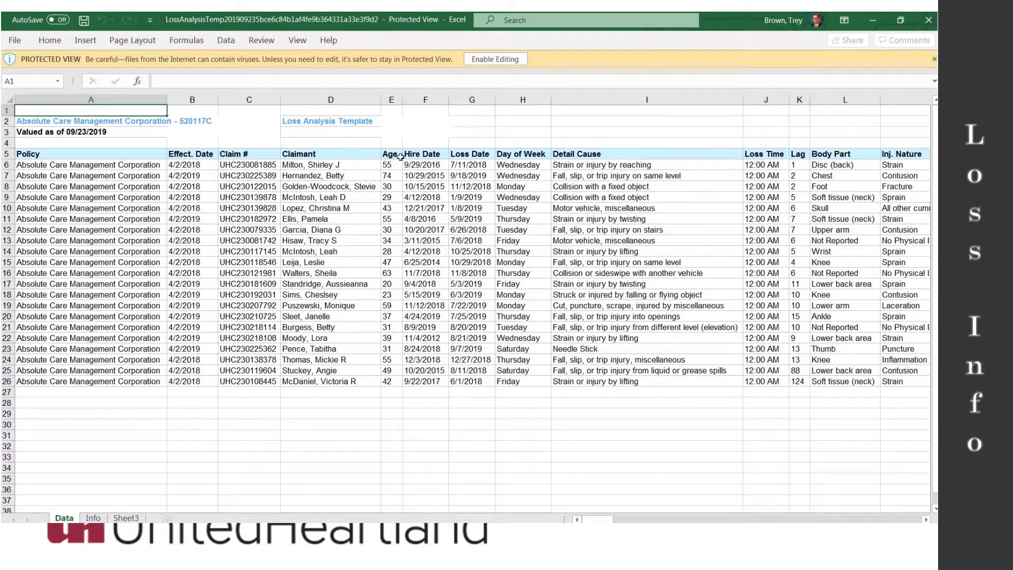
click(490, 60)
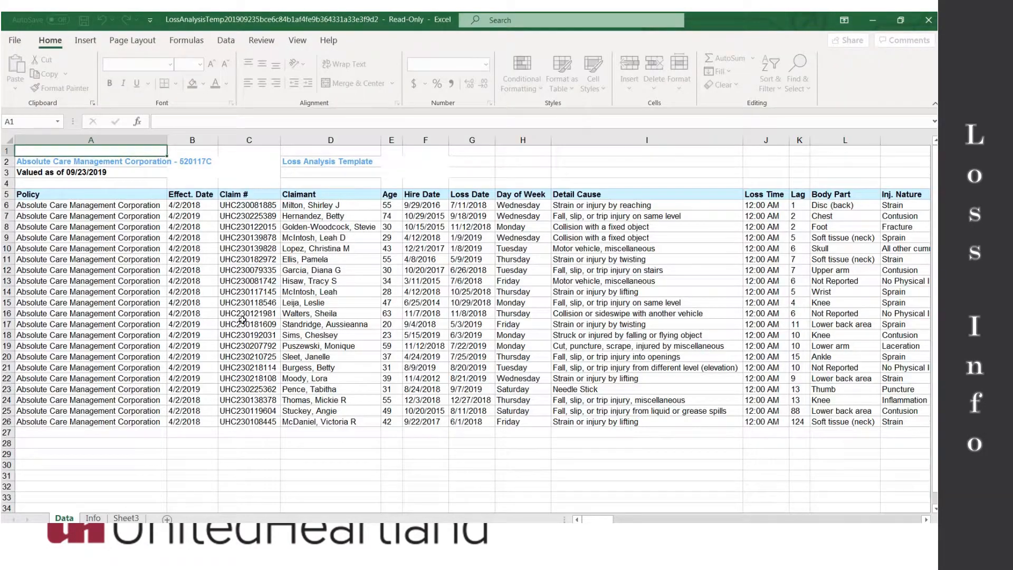
- Copy the entire Data sheet of the exported loss analysis workbook and switch back to Account Workbook v2.14
click(7, 139)
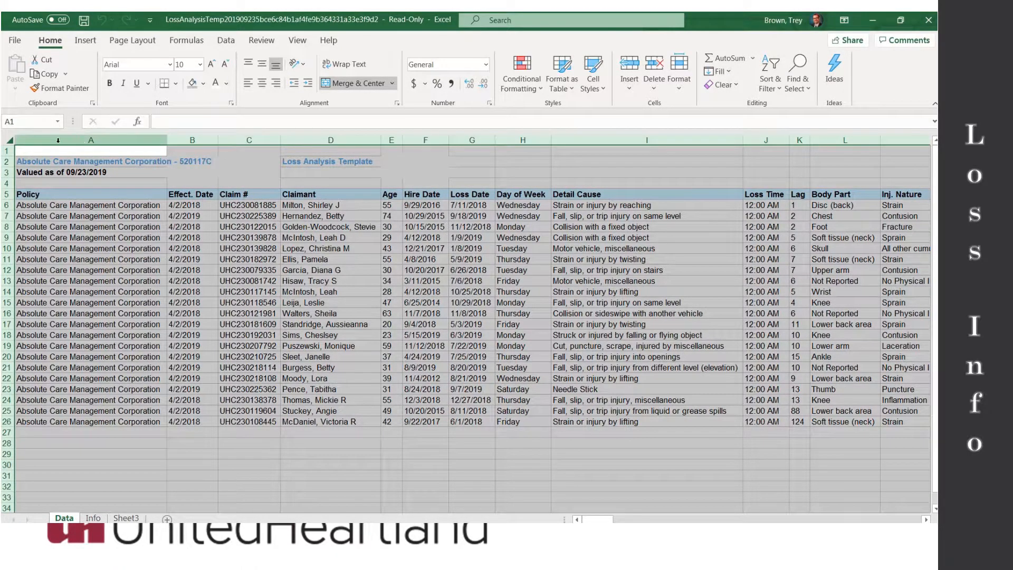
right_click(79, 196)
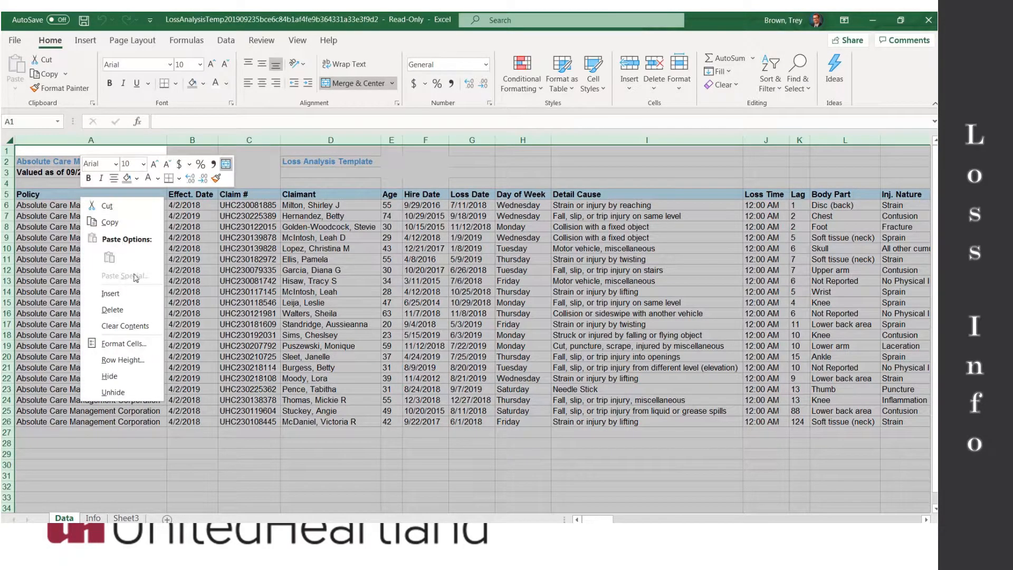
click(115, 219)
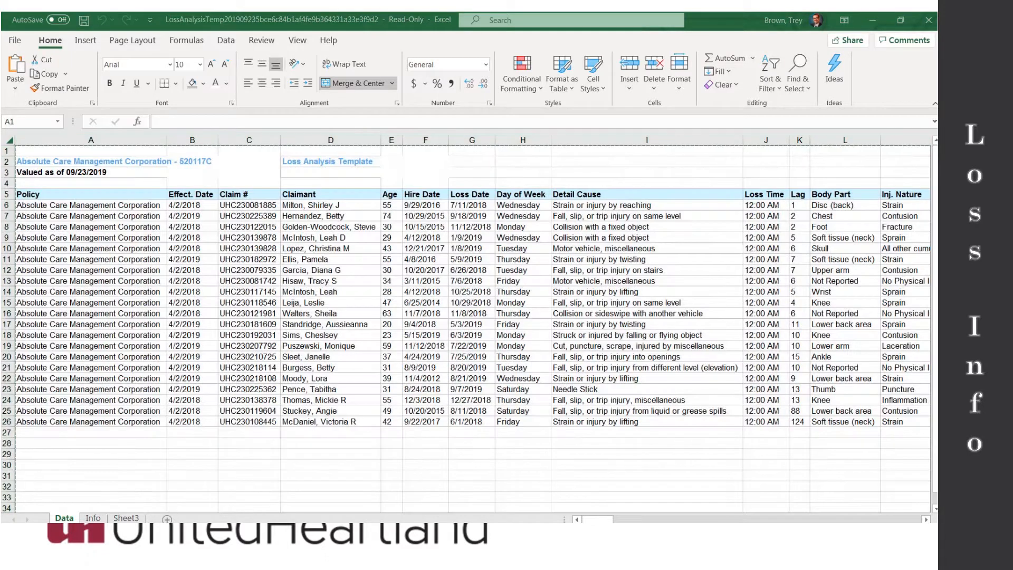
key(alt+Tab)
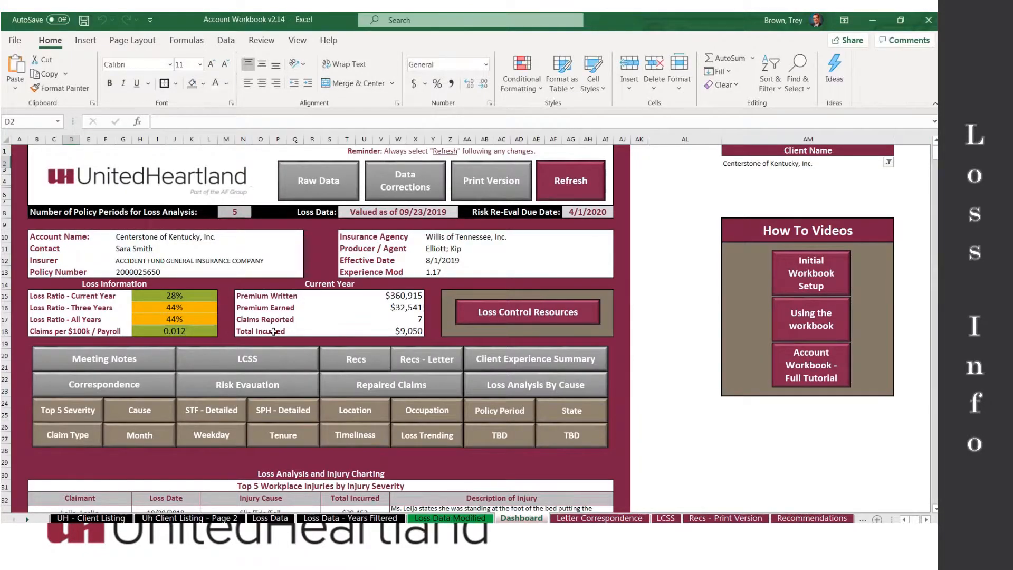
- Open the raw Loss Data sheet and replace its entire contents with the copied loss data, using the regular paste option
click(316, 181)
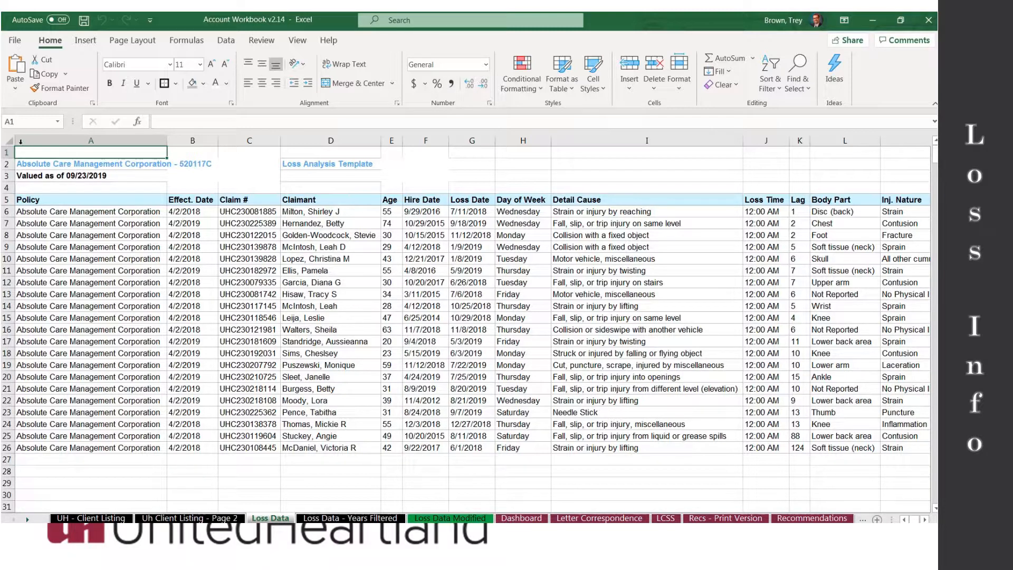
click(6, 140)
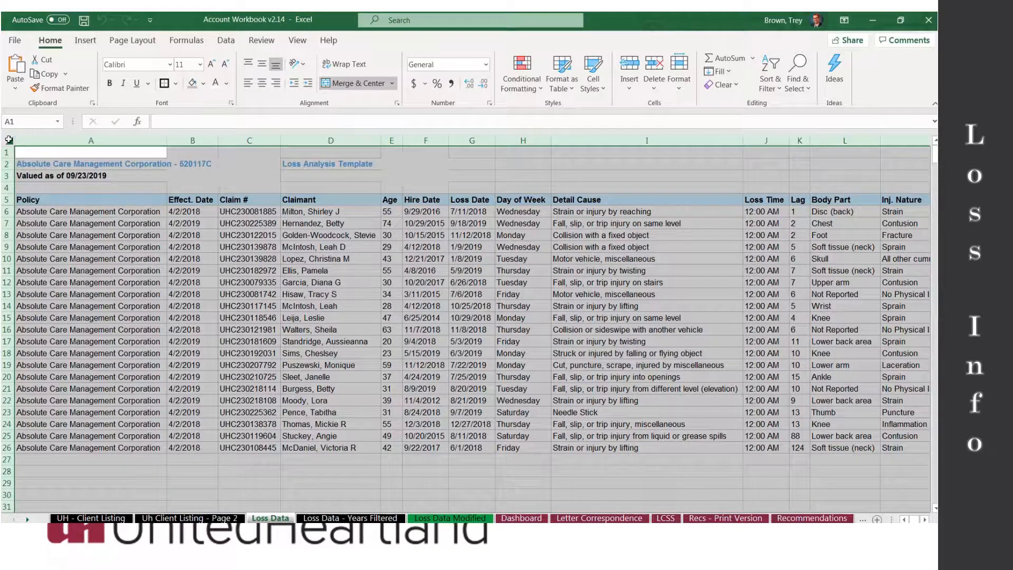
right_click(9, 140)
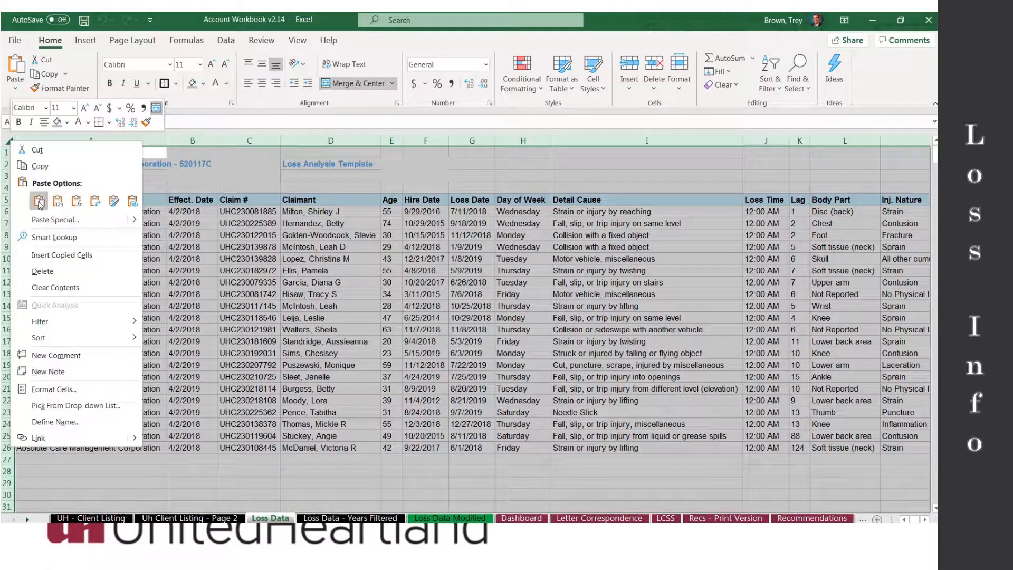
click(38, 204)
click(137, 230)
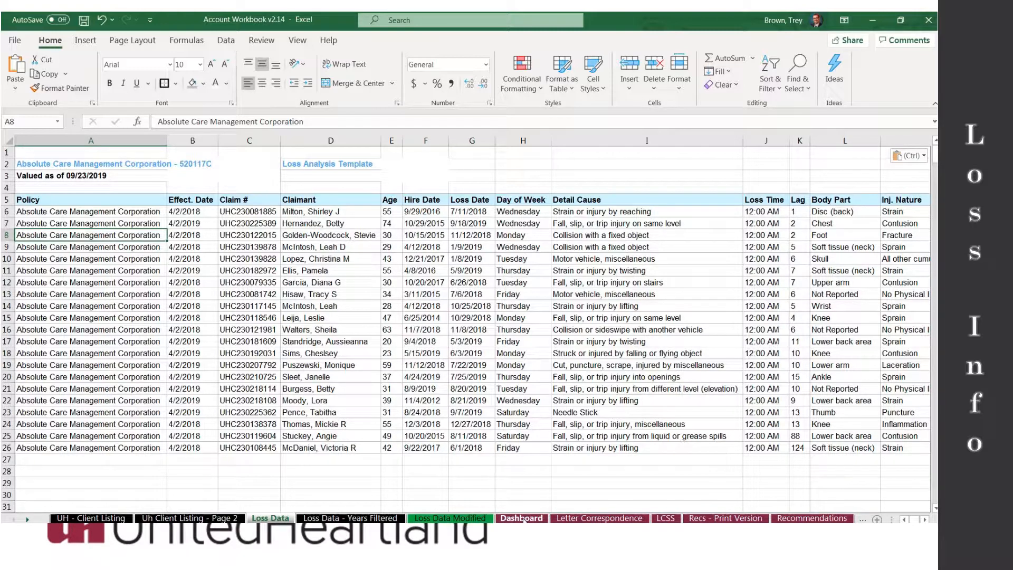
- Return to the Dashboard sheet and refresh the workbook's data
click(524, 519)
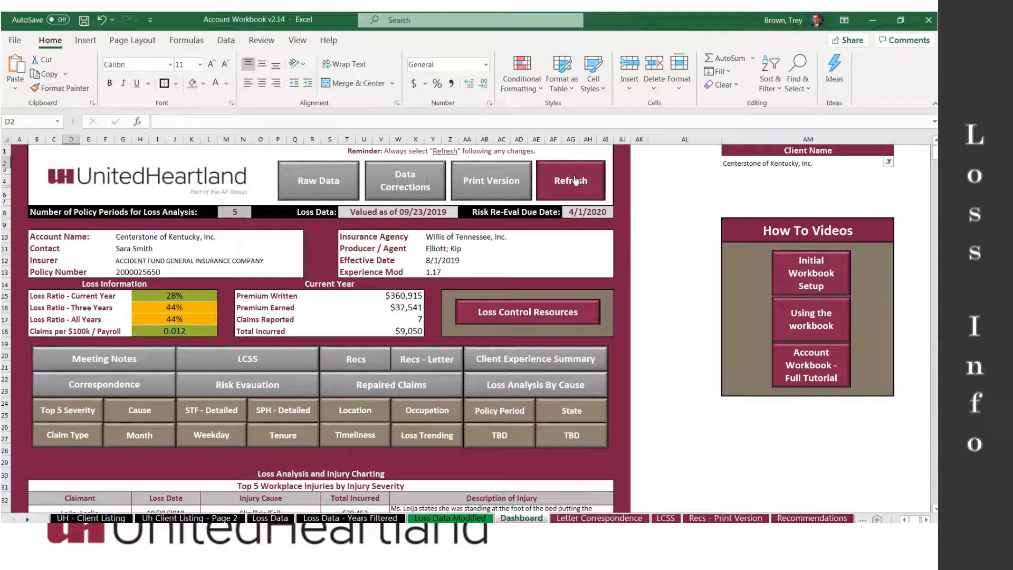
click(575, 180)
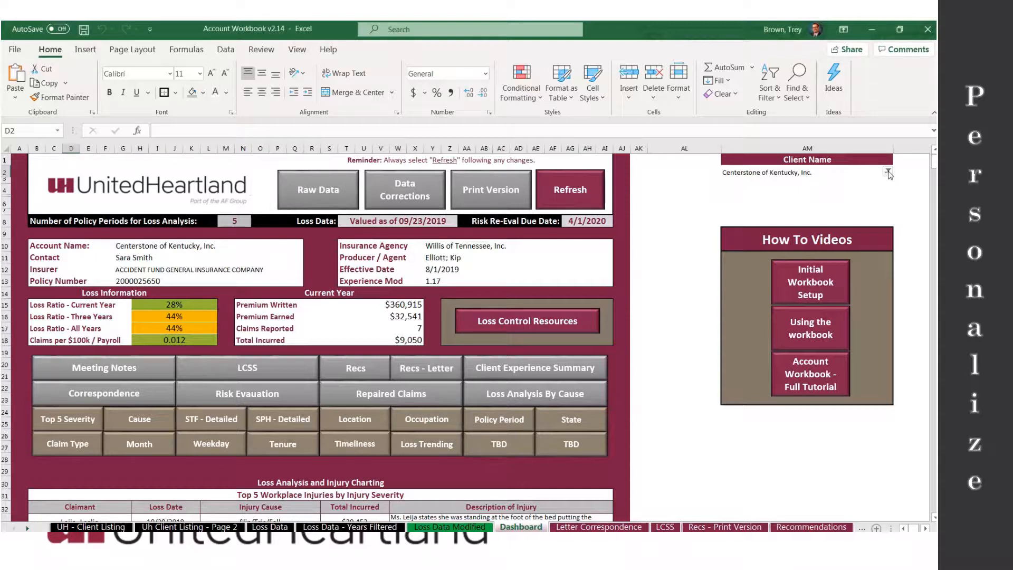
- Open the Client Name filter on the Dashboard and browse its list of clients
click(888, 173)
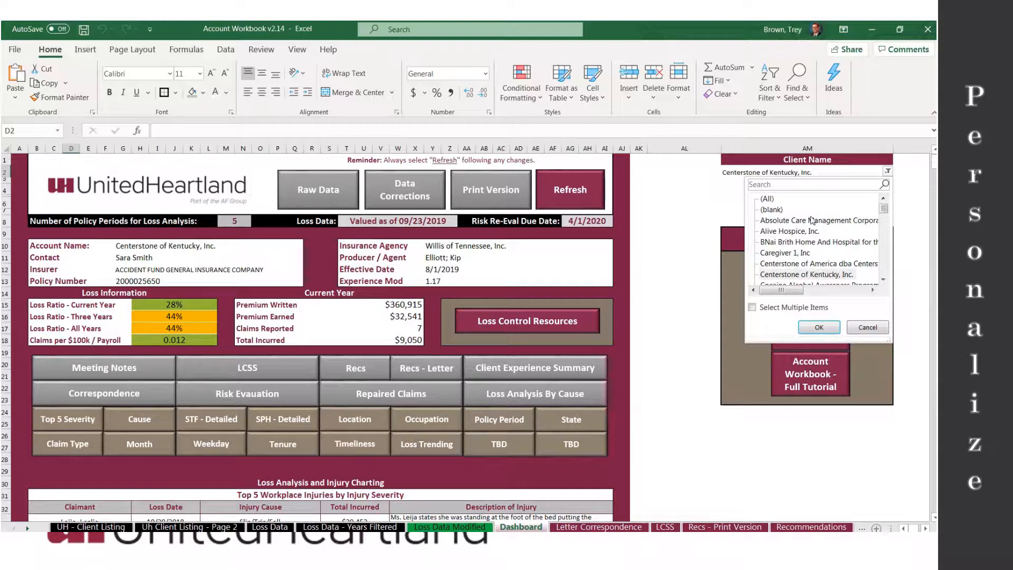
scroll(885, 212, down, 10)
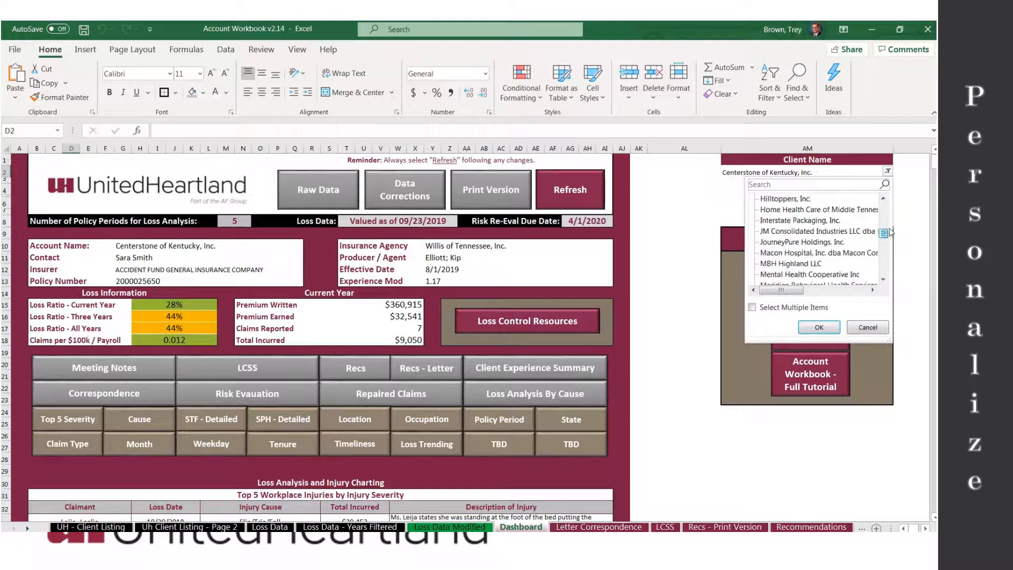
scroll(885, 212, up, 15)
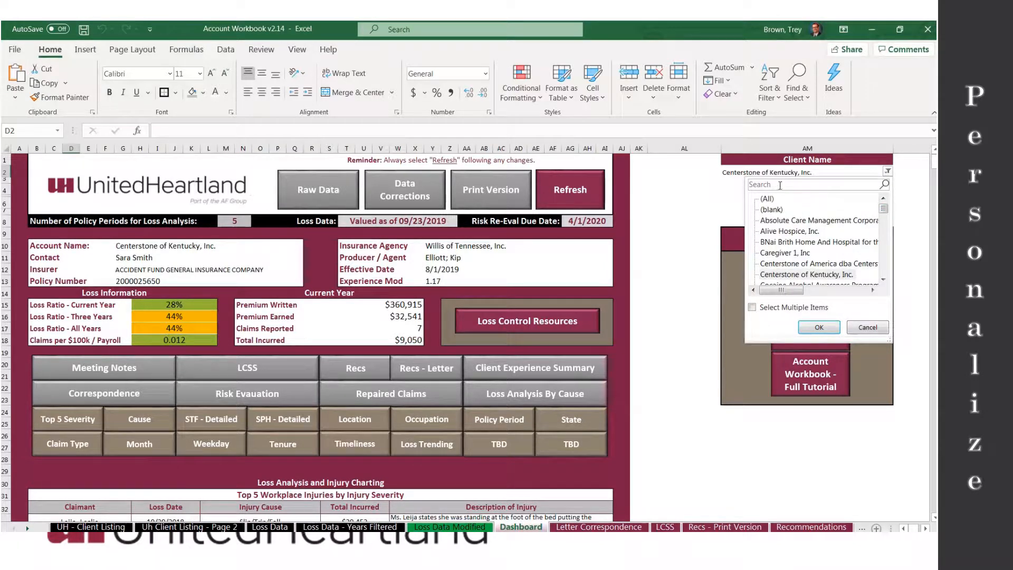
- Search the Client Name filter list for "absol", and clear the search text again
click(780, 186)
text(absol)
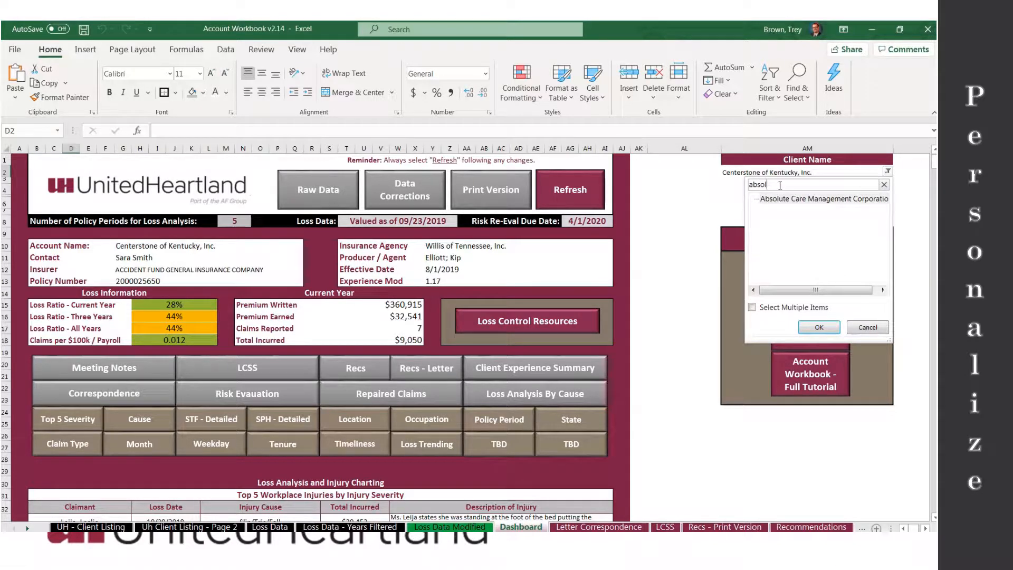
key(BackSpace)
key(BackSpace)
key(BackSpace)
key(BackSpace)
key(BackSpace)
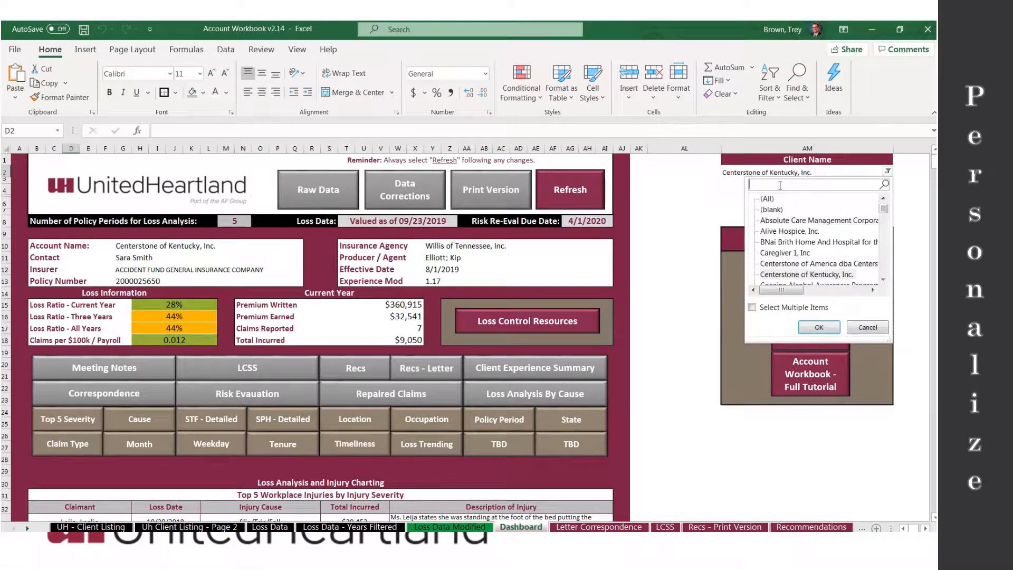
- Filter the Dashboard's Client Name to Absolute Care Management Corporation
click(790, 221)
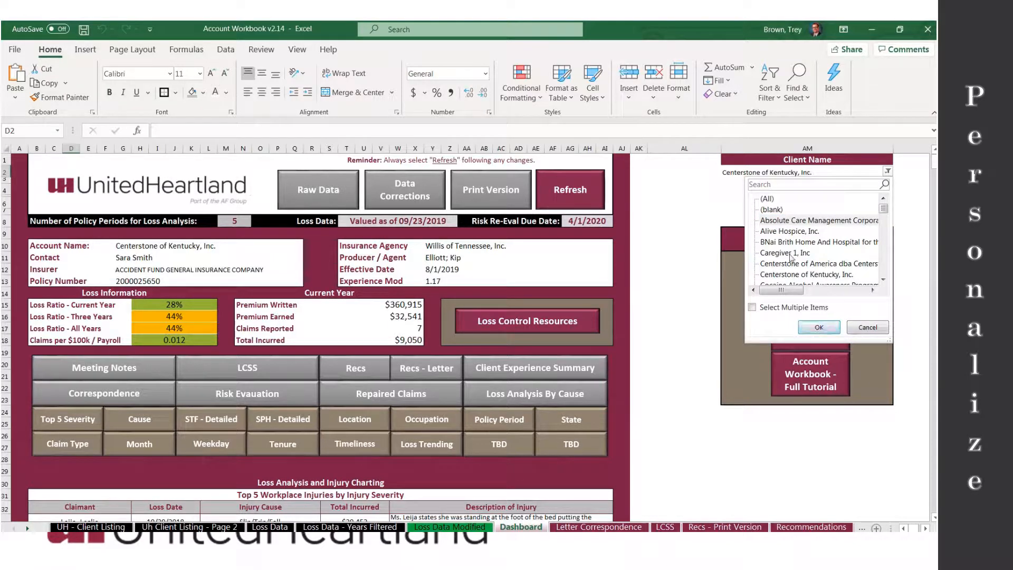
click(818, 327)
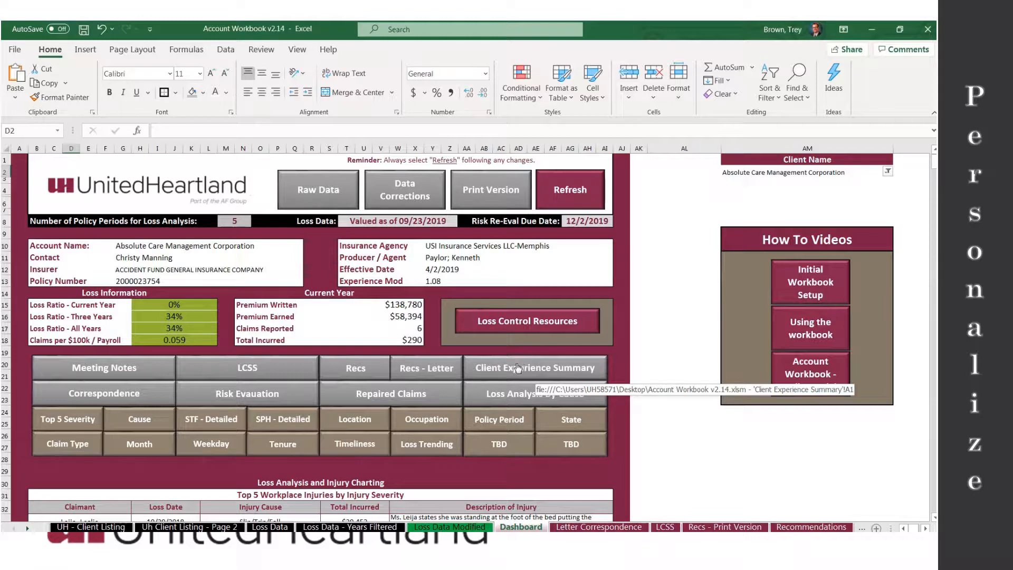
- Filter the Account Name on the Client Experience Summary sheet to Absolute Care Management Corporation, and return to the Dashboard
click(517, 367)
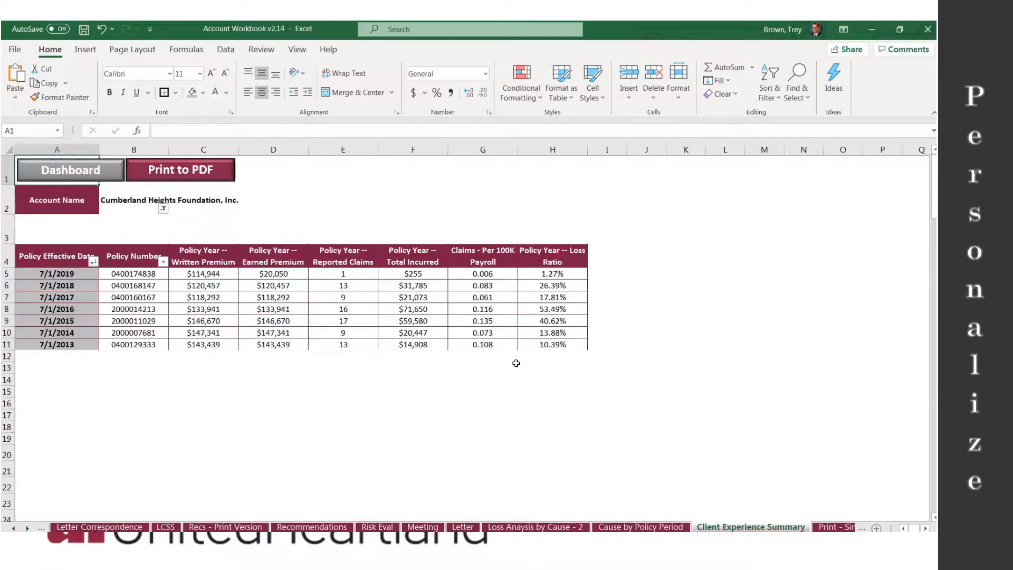
click(163, 209)
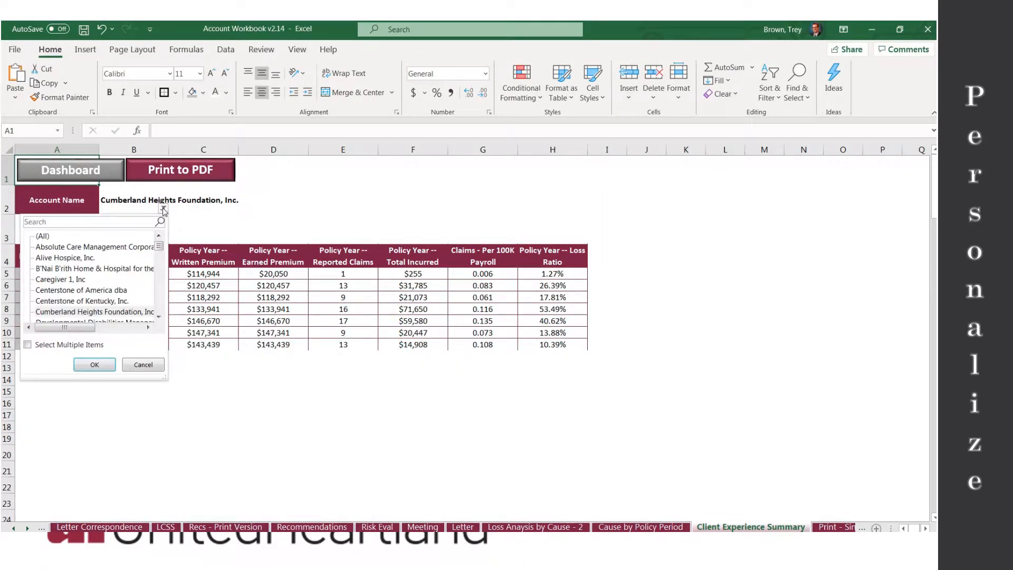
click(113, 248)
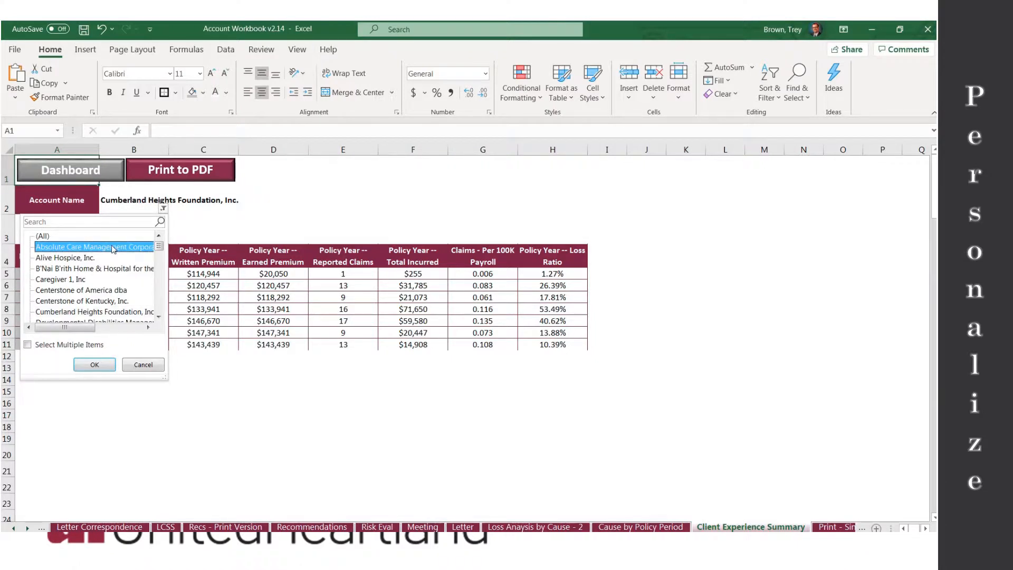
click(94, 365)
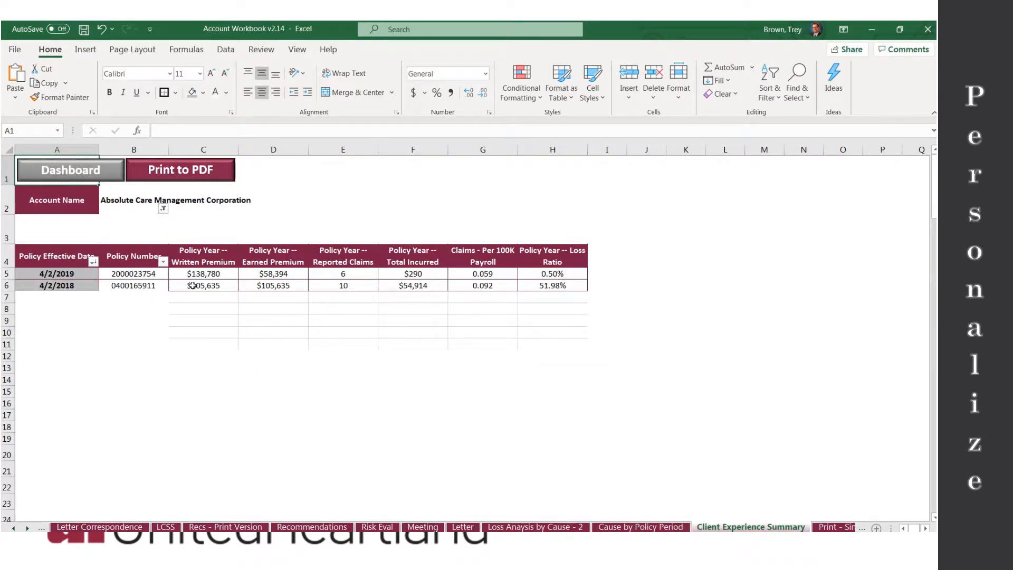
mouse_move(195, 286)
click(87, 175)
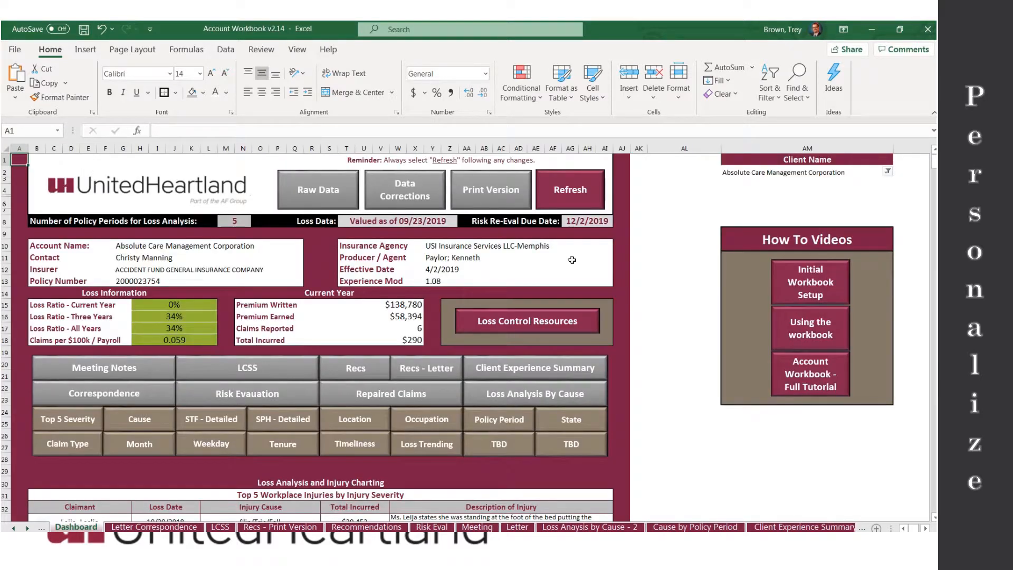